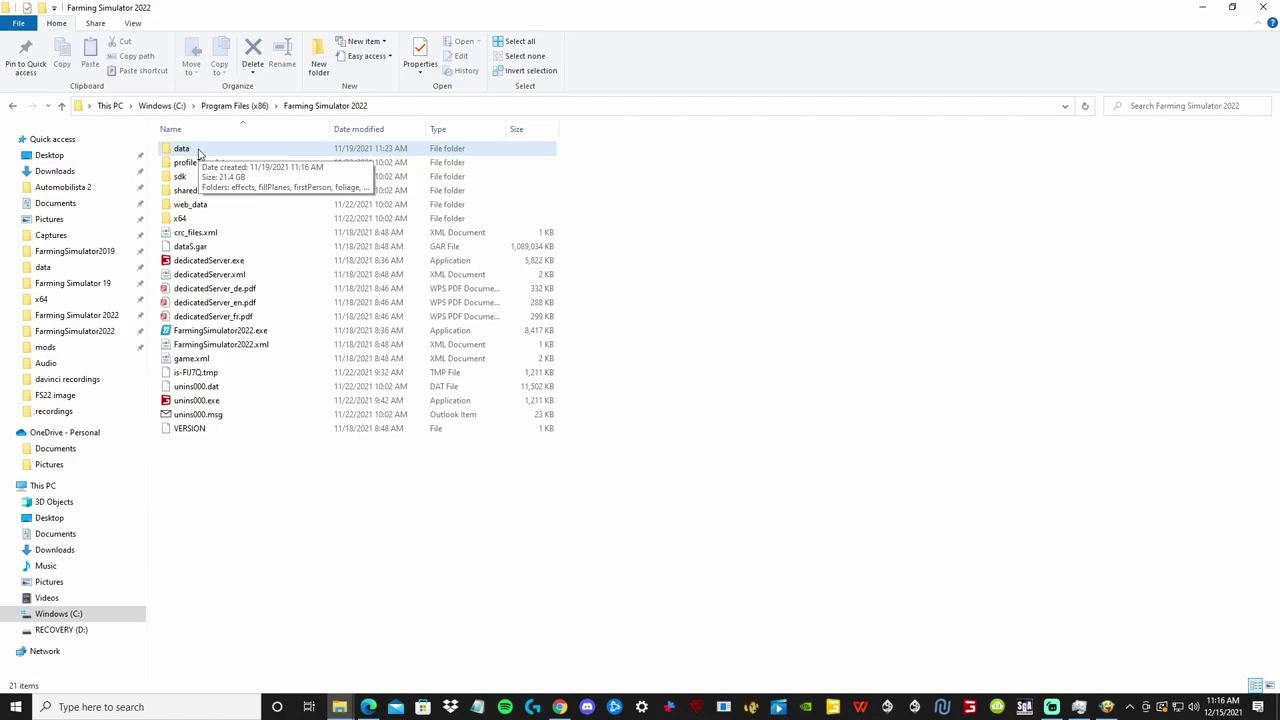
Open maps_fillTypes.xml from the Farming Simulator 2022 data\maps folder in Notepad++.
double_click(195, 152)
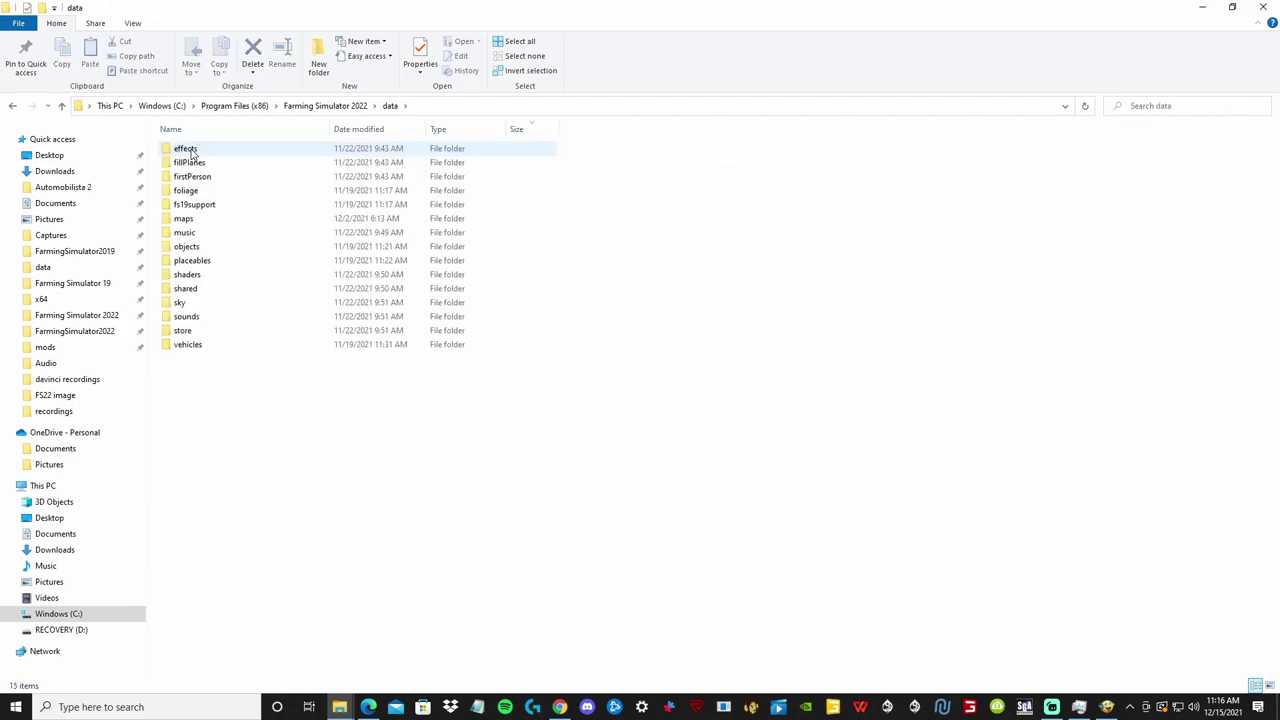
double_click(185, 219)
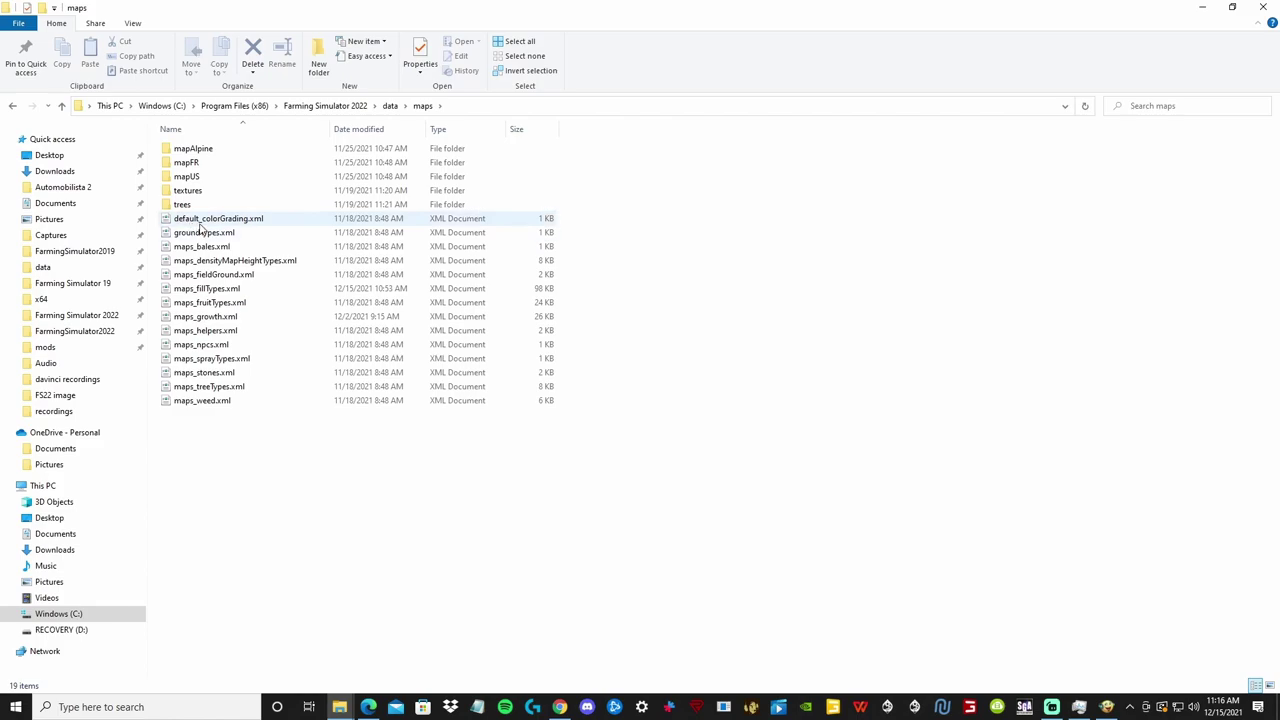
right_click(211, 291)
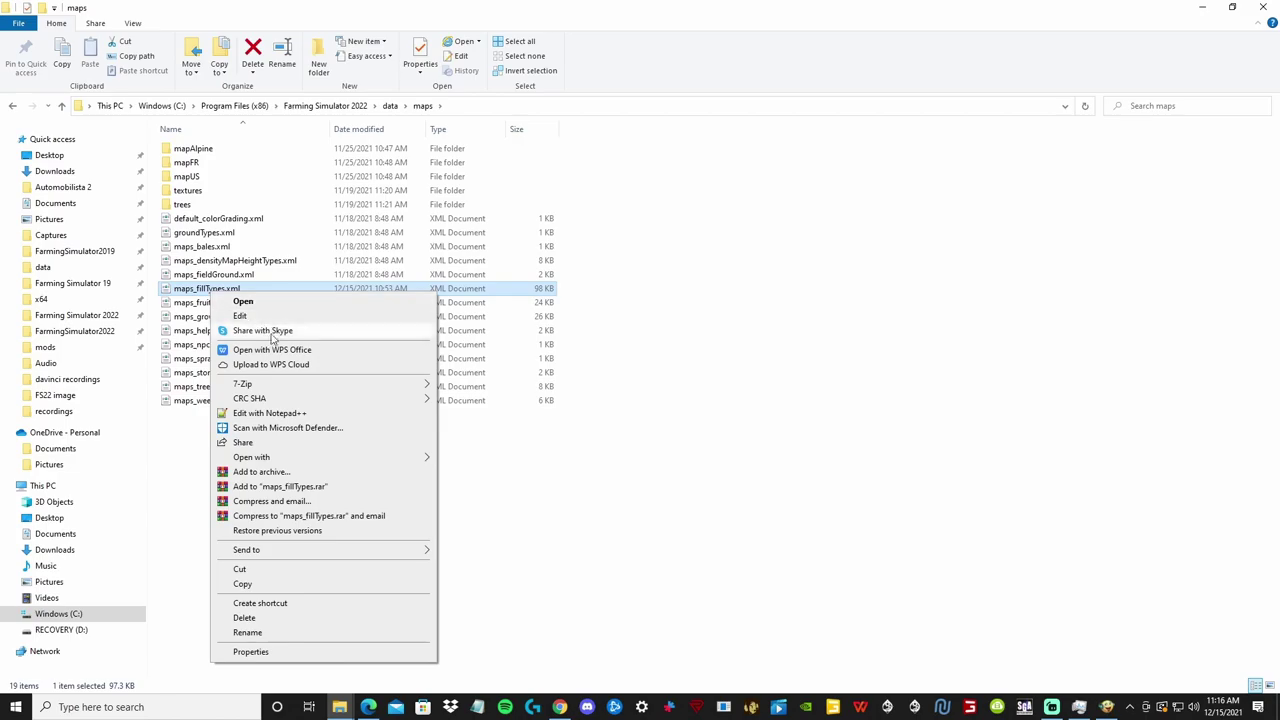
left_click(284, 414)
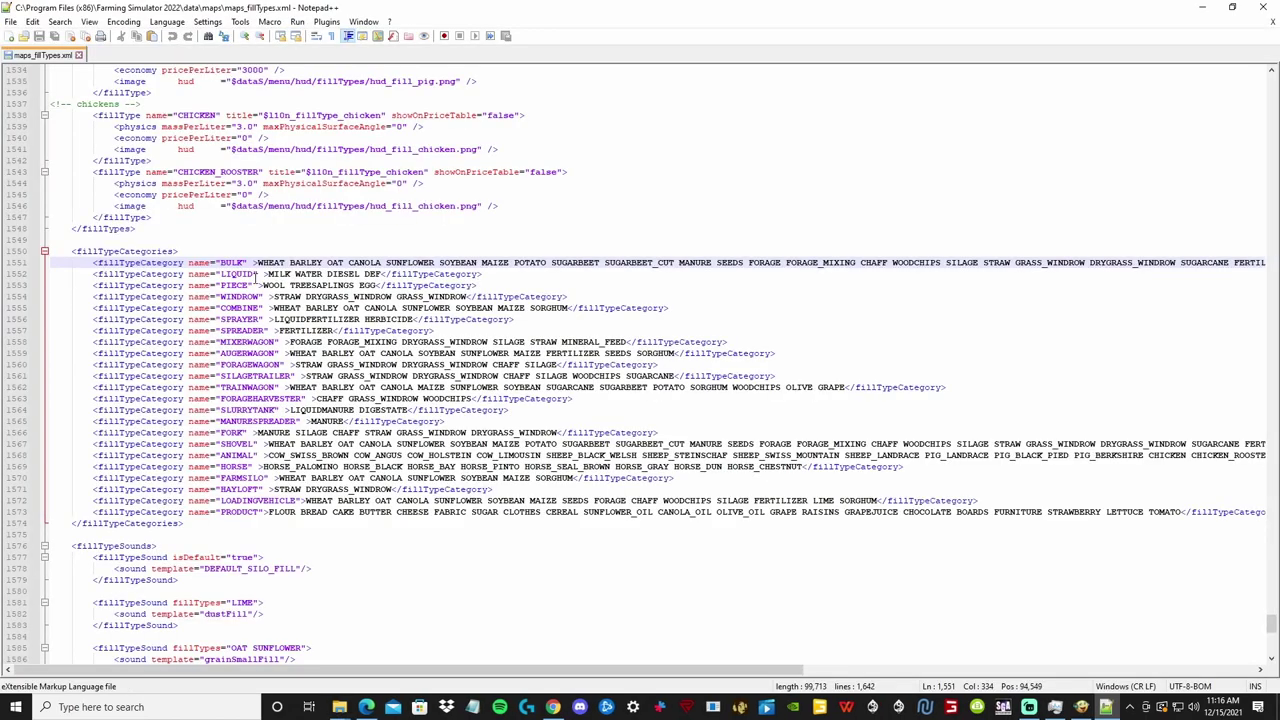
Examine the fill types added at the end of the BULK category on line 1551, from STRAWBERRY to COTTON, and close the file.
scroll(256, 280, "down", 5)
scroll(257, 274, "up", 3)
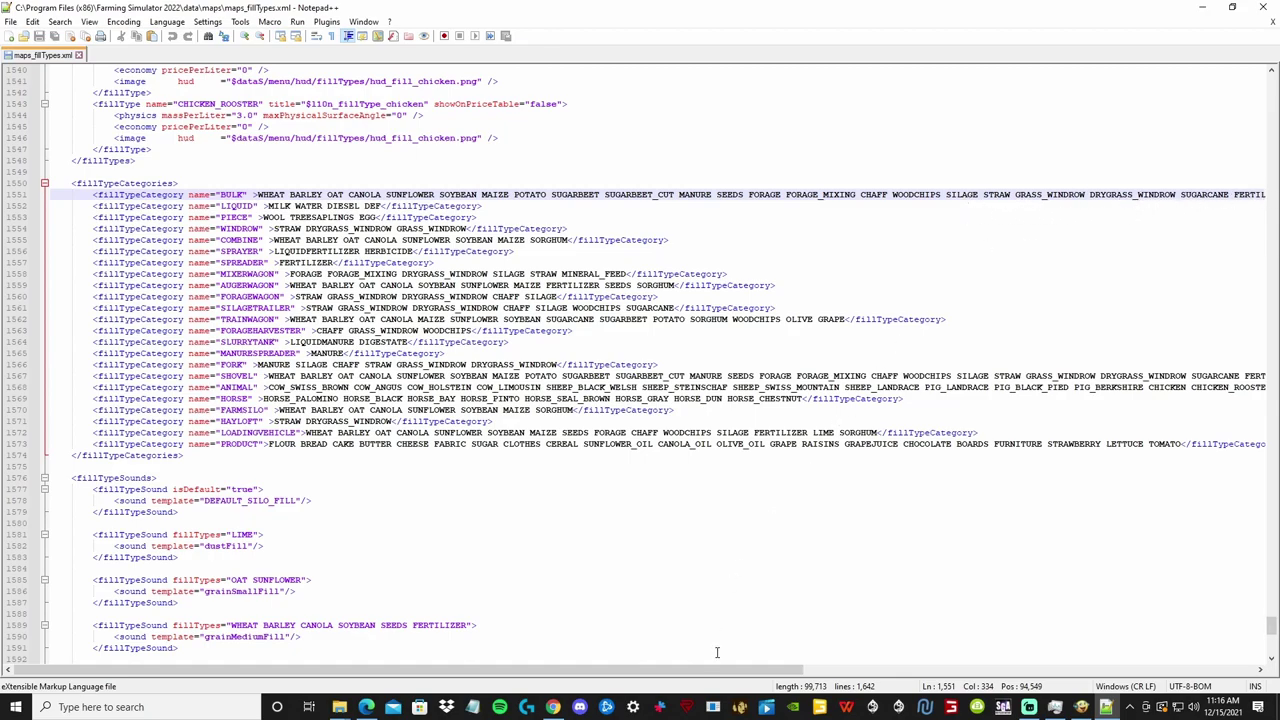
left_click_drag(724, 669, 1240, 660)
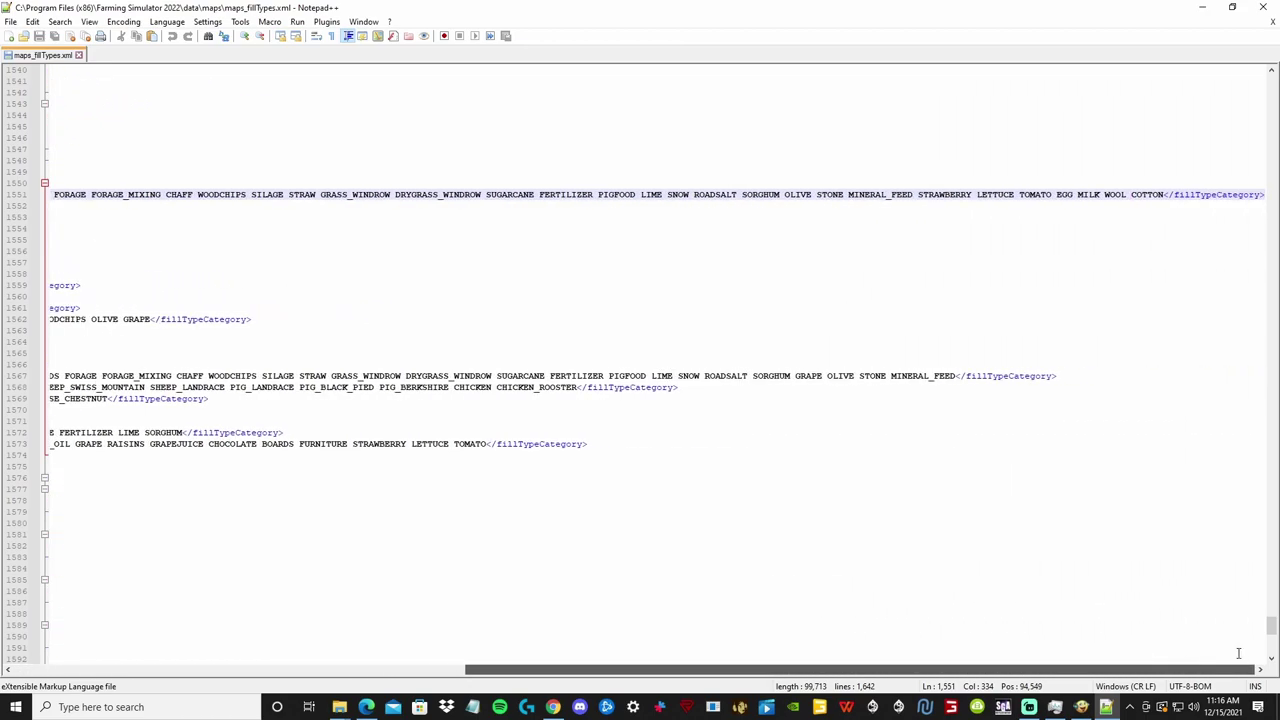
left_click(1028, 234)
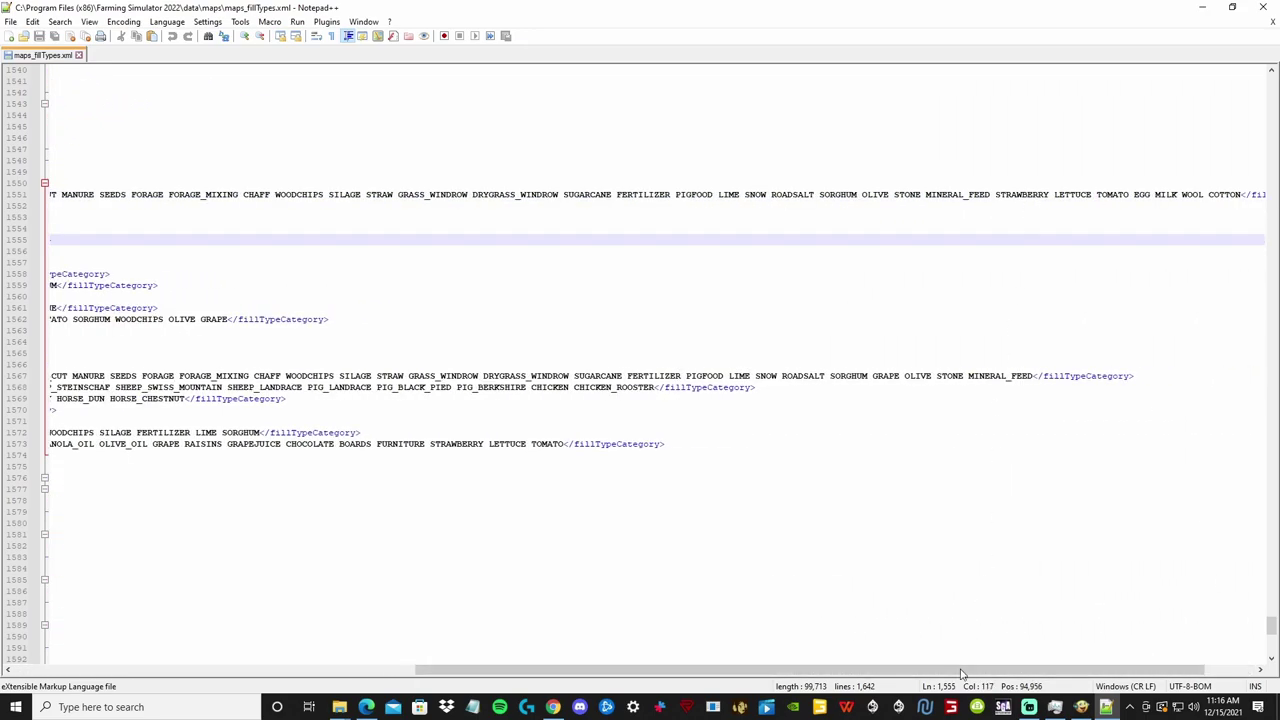
left_click_drag(918, 194, 1152, 194)
left_click_drag(574, 672, 145, 660)
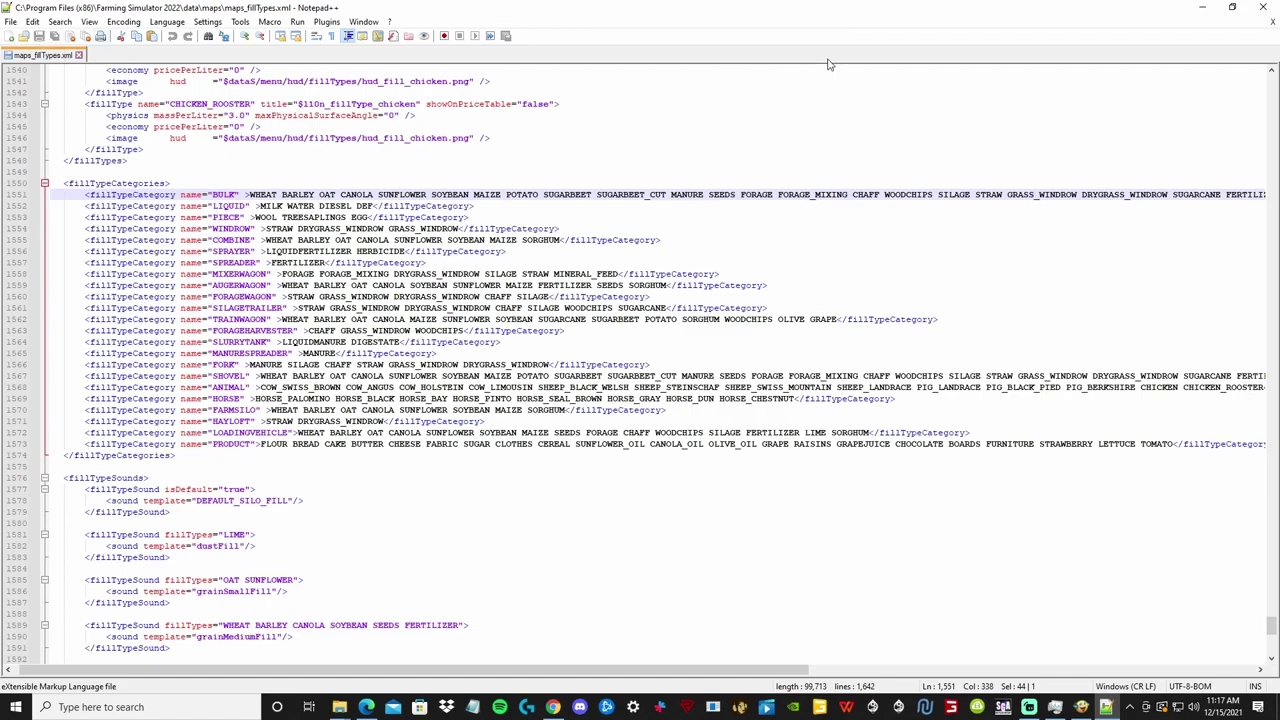
left_click(1272, 7)
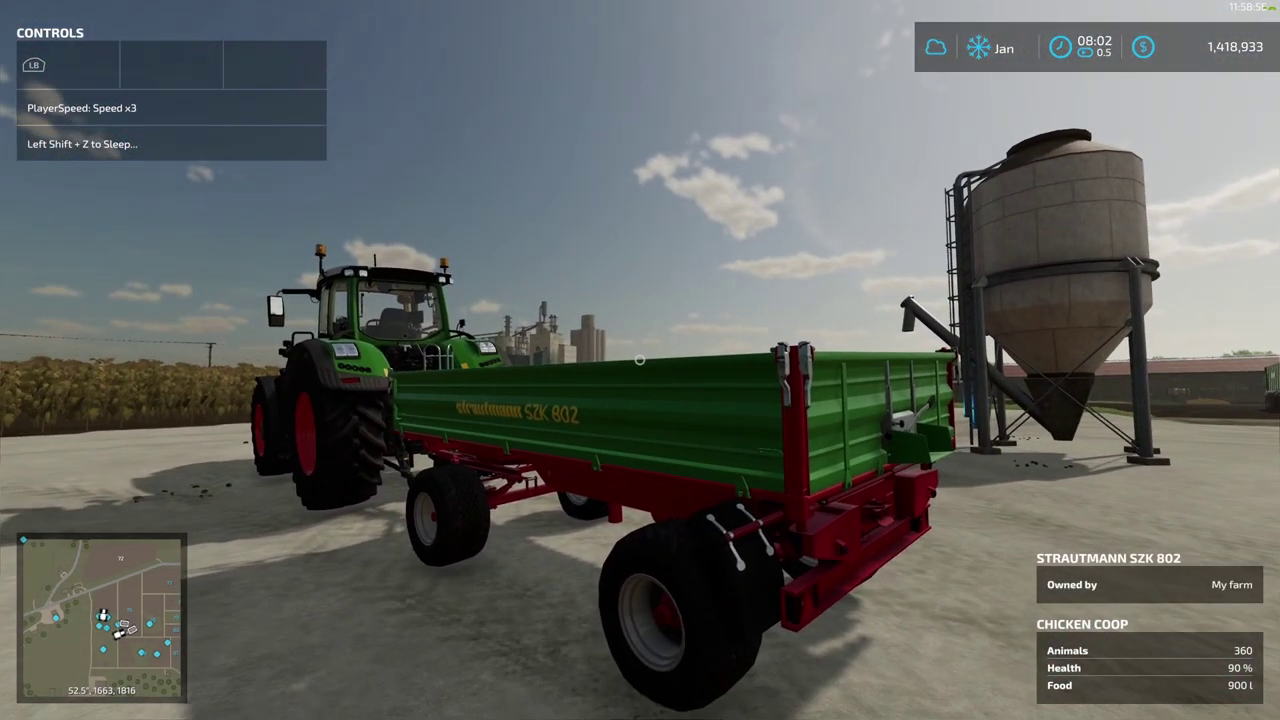
Switch to the game and walk around the Strautmann SZK 802 trailer beside the chicken coop.
key("w")
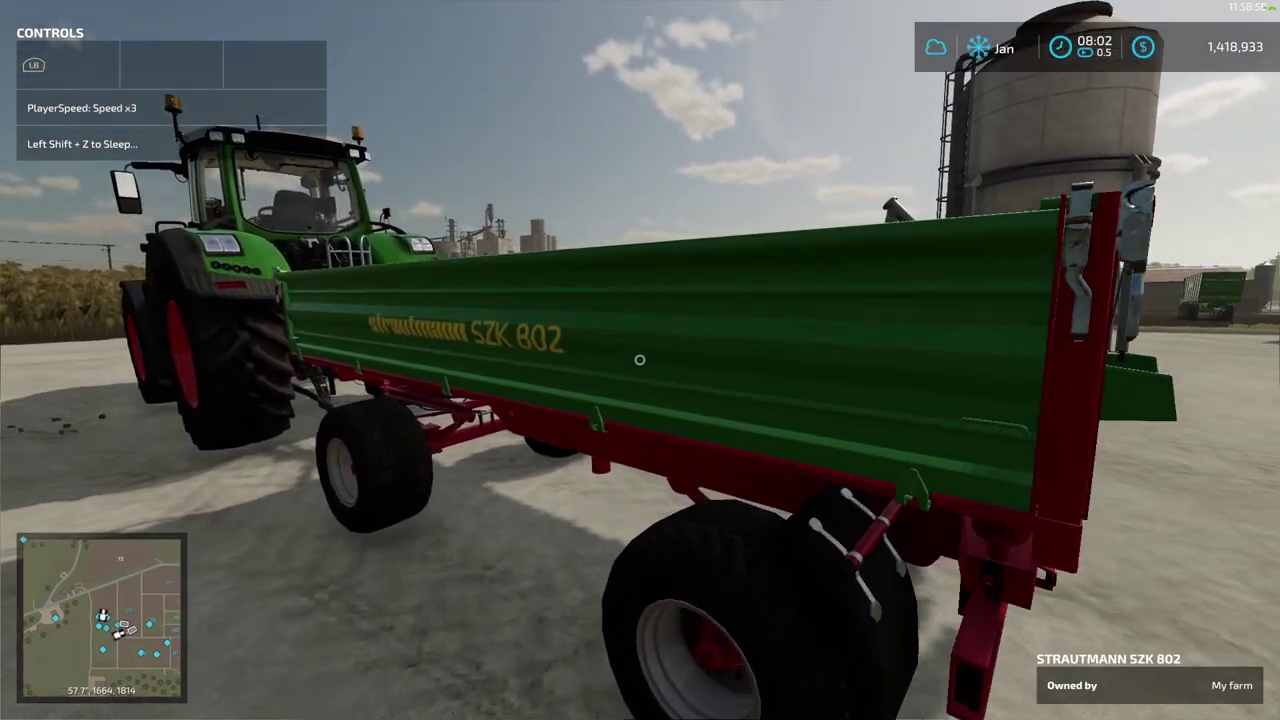
key("d")
key("d")
key("a")
Browse the shop's trailers from the Welger DK 115 to the Wilson Pacesetter, checking which fill types each one supports.
key("p")
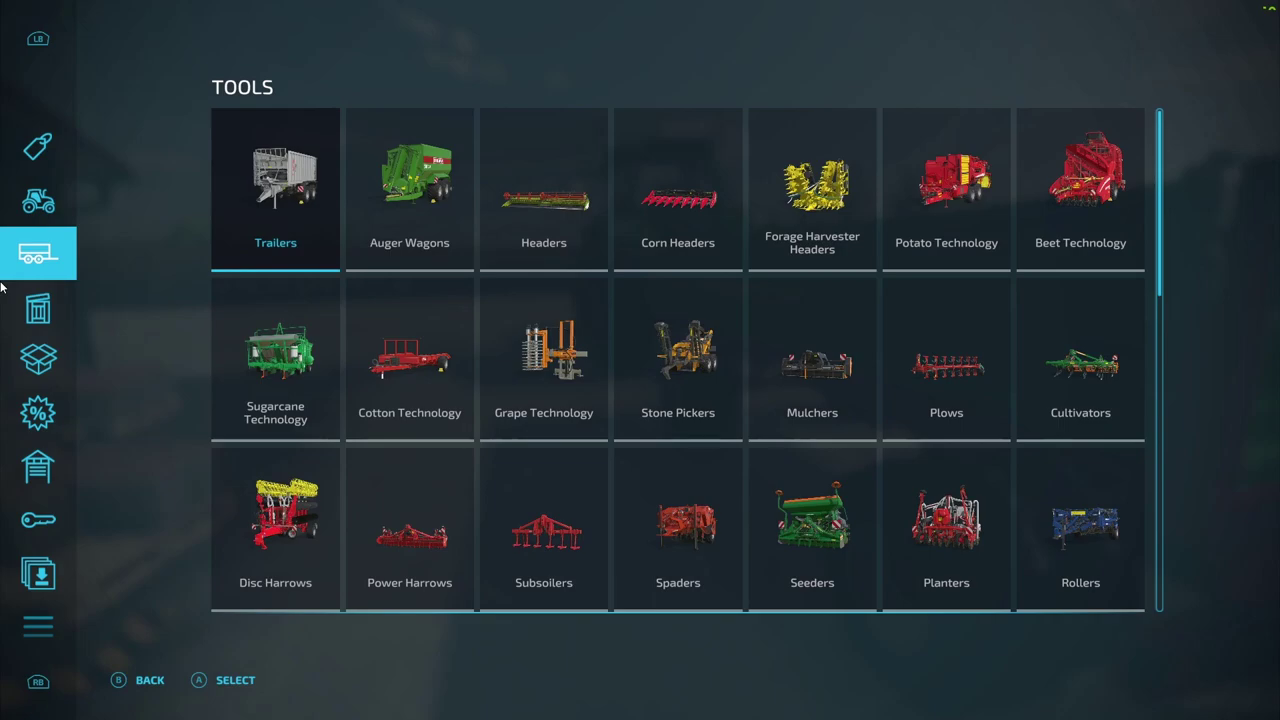
key("Return")
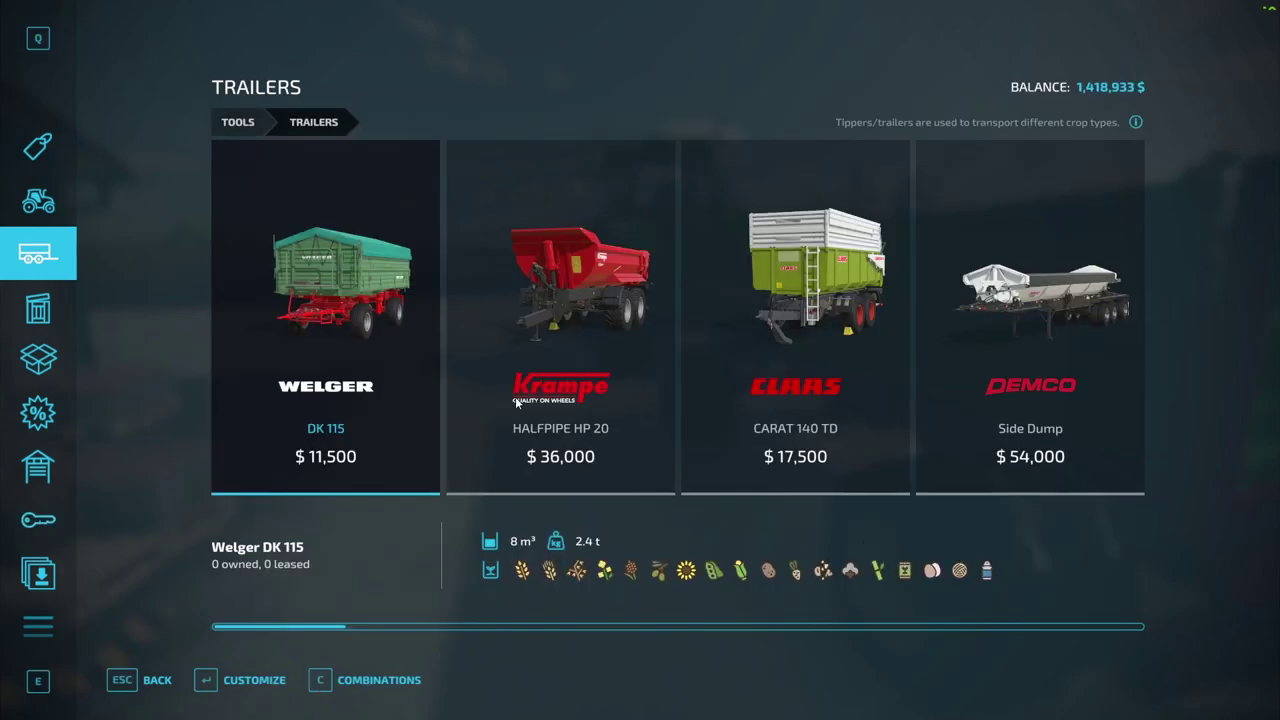
key("Right")
key("Right")
key("Right")
key("Right")
key("Right")
key("Right")
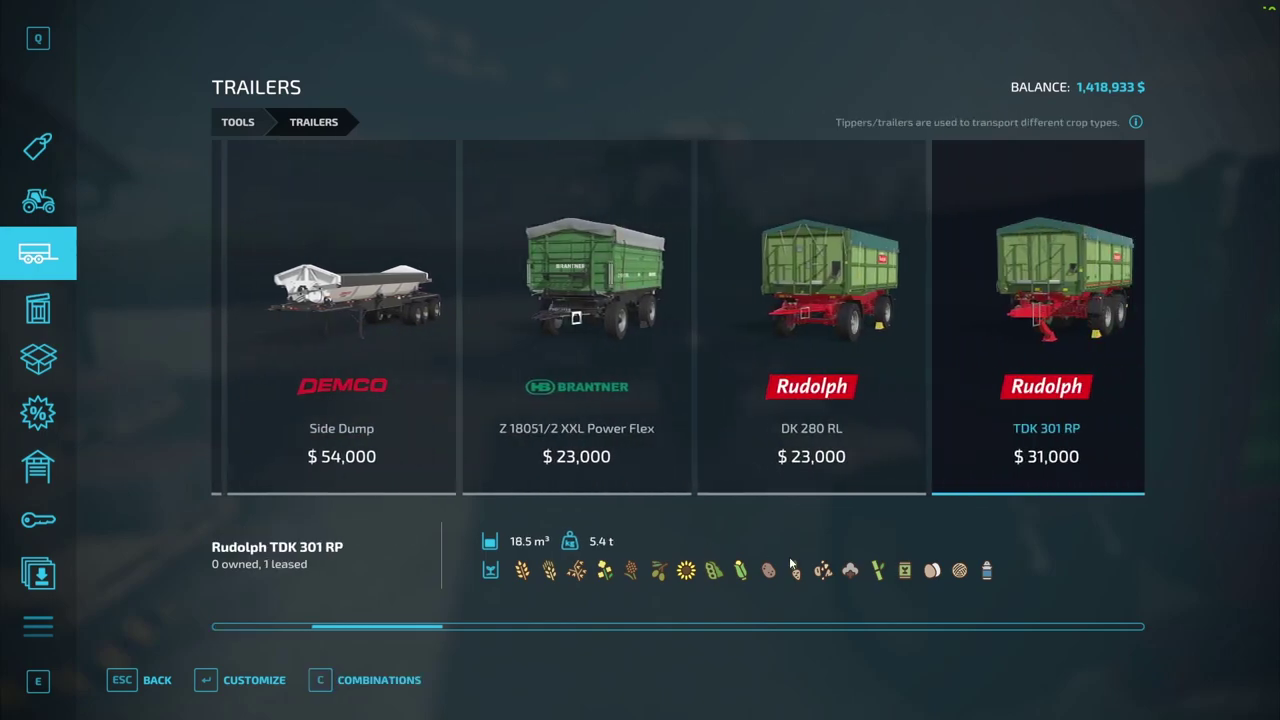
key("Right")
key("Right")
key("Right")
key("Right")
key("Right")
key("Right")
key("Right")
key("Right")
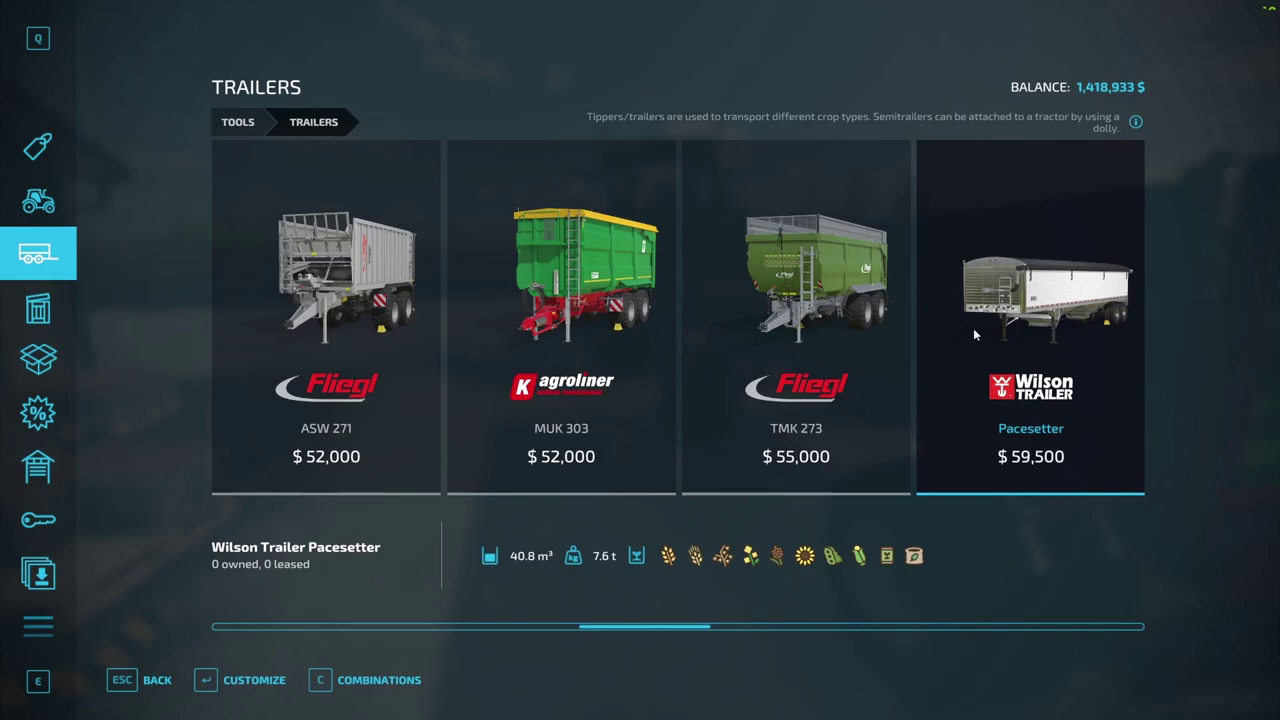
Compare the supported fill types of the trailers from the Farmtech Fortis 3000 to the Krampe SKS 30/1050.
key("Right")
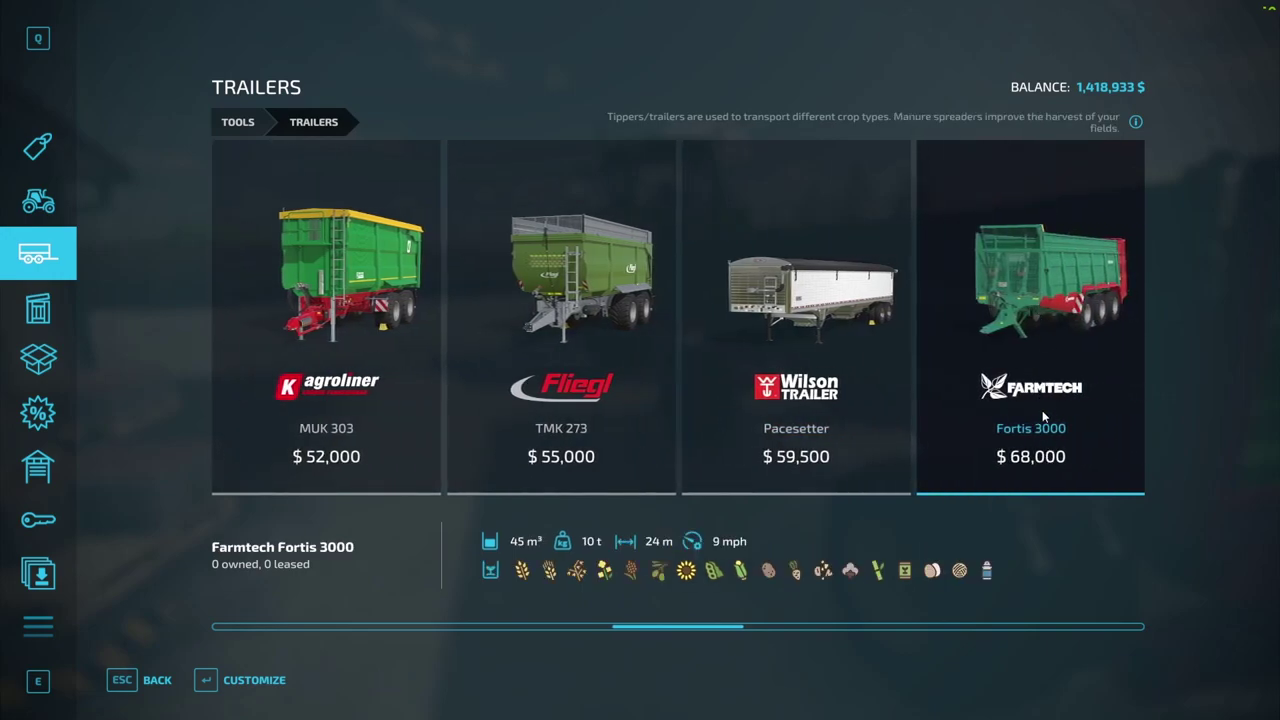
key("Right")
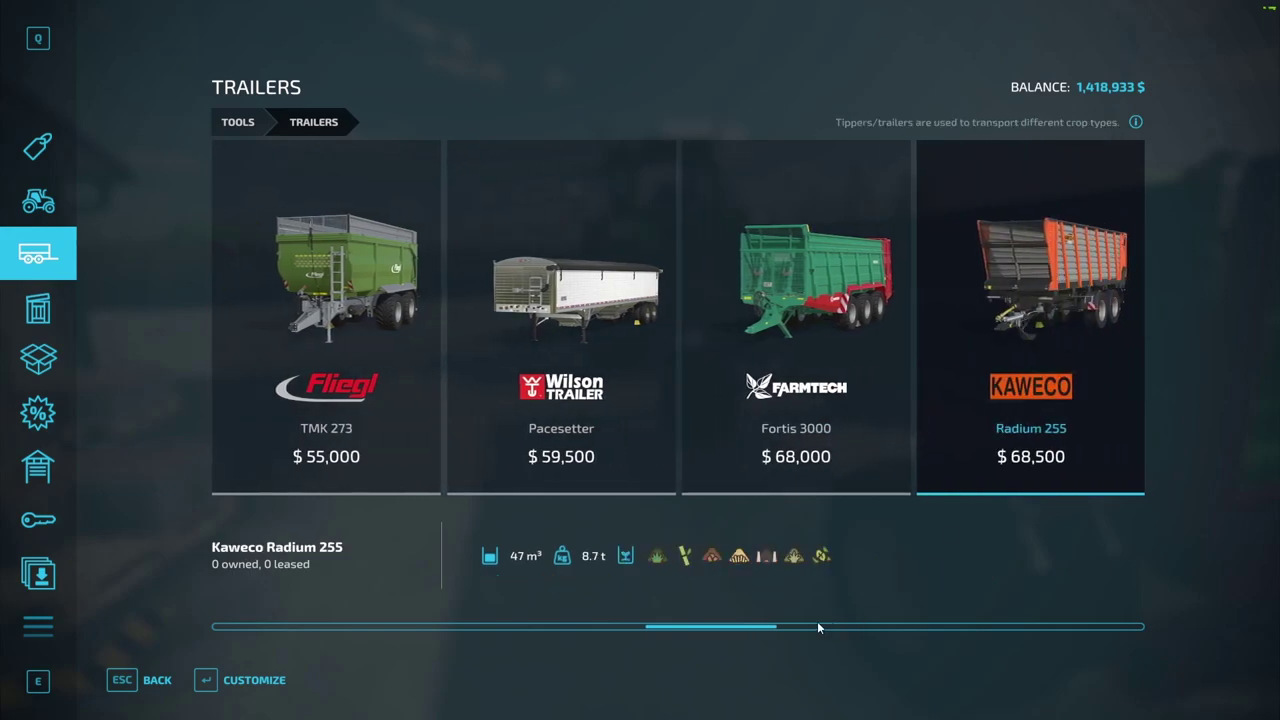
key("Right")
key("Right")
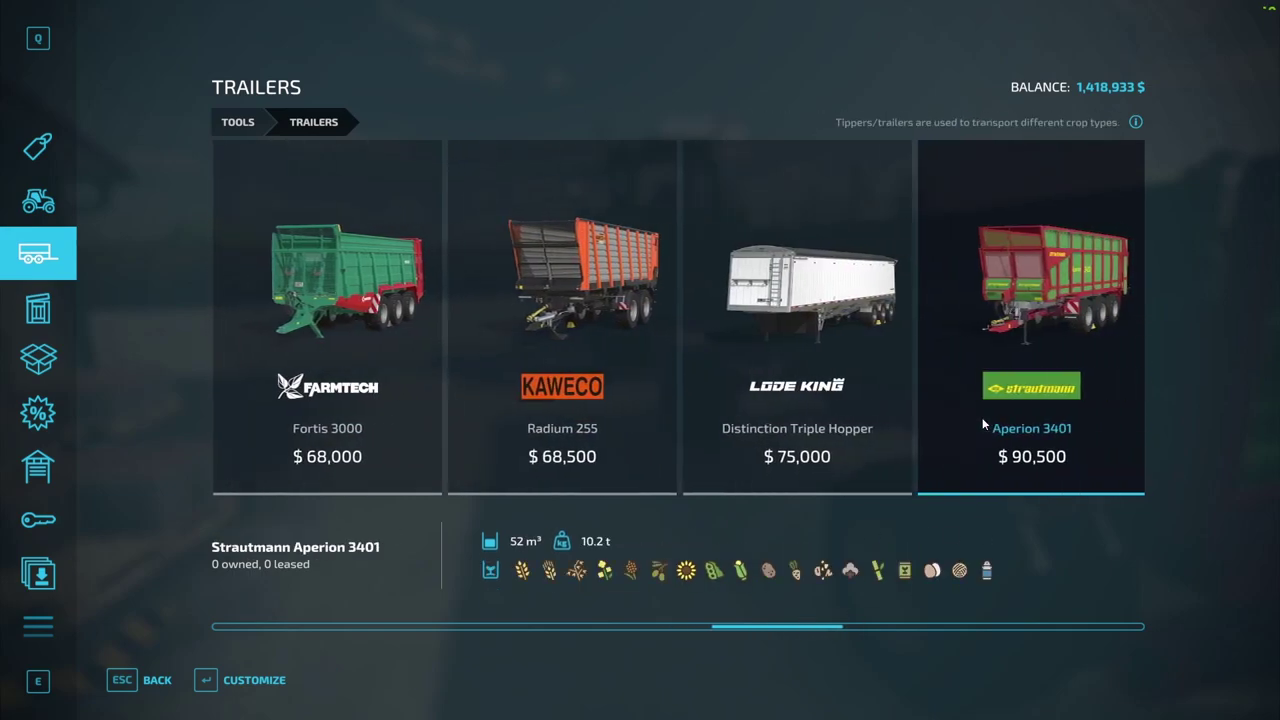
key("Left")
key("Left")
key("Right")
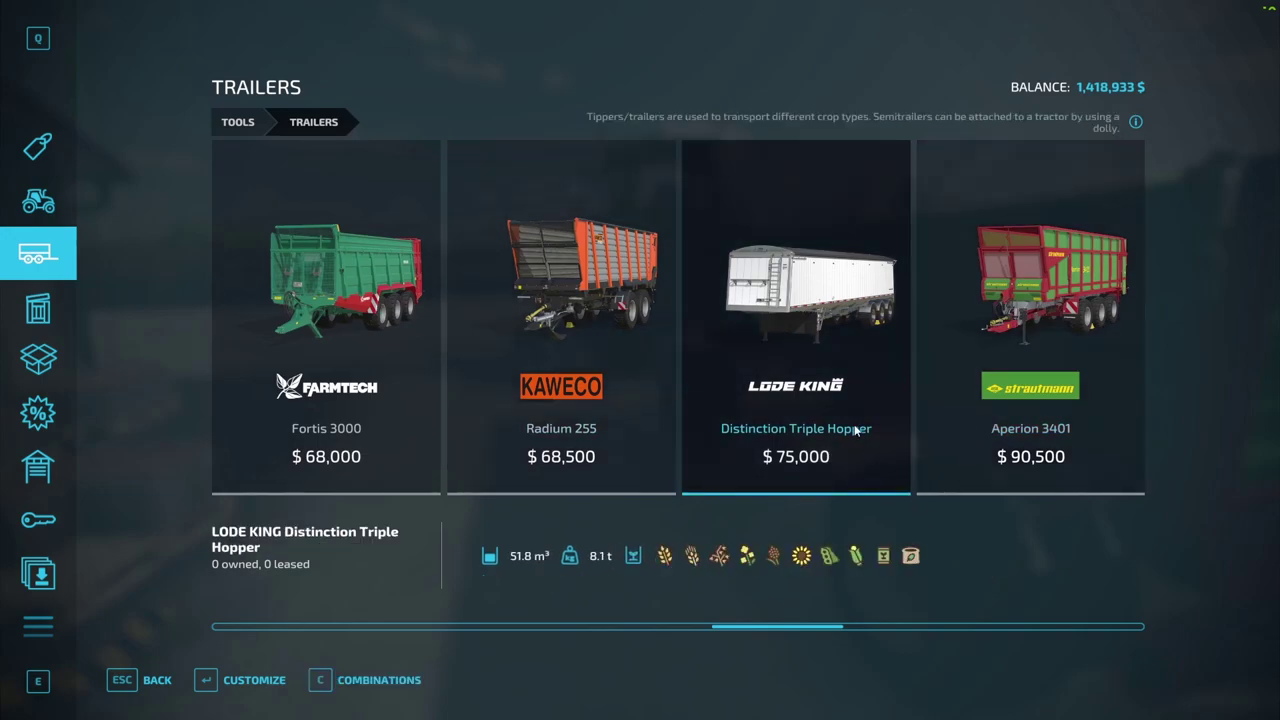
key("Right")
key("Right")
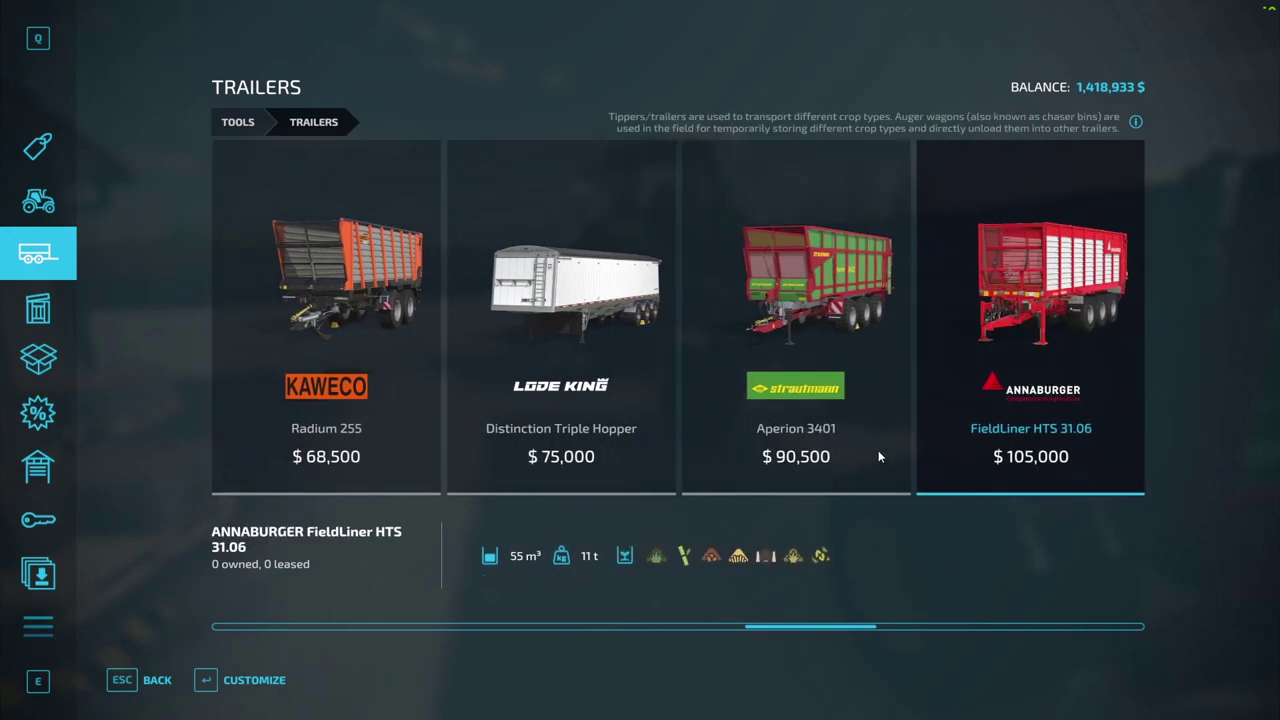
key("Right")
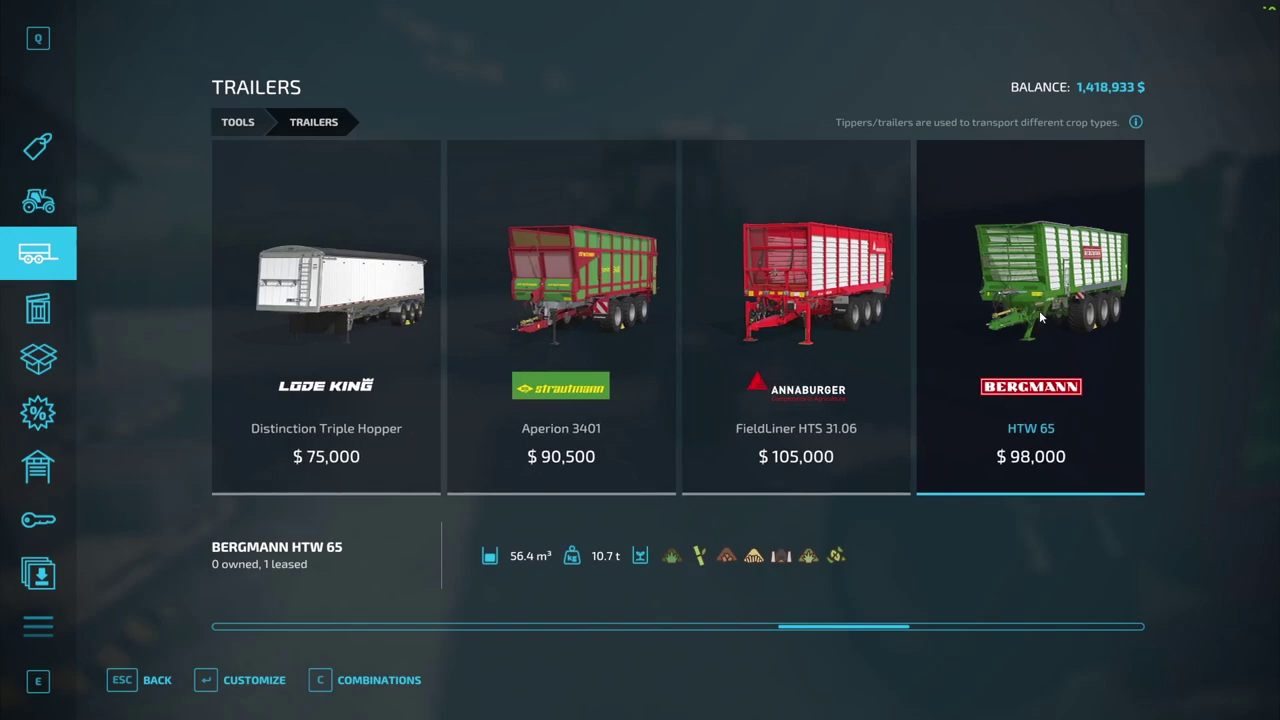
key("Right")
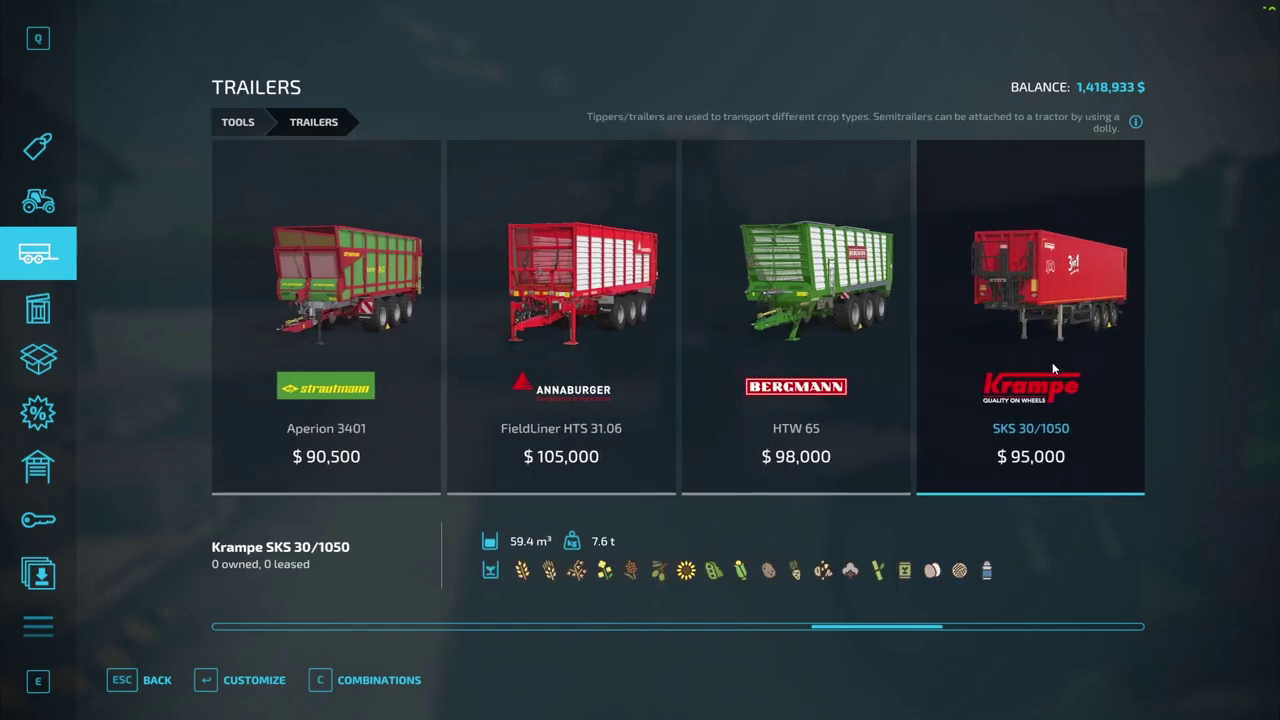
Check the fill types of the remaining trailers up to the Maupu BBM 18-24 BLUE and leave the shop.
key("Right")
key("Right")
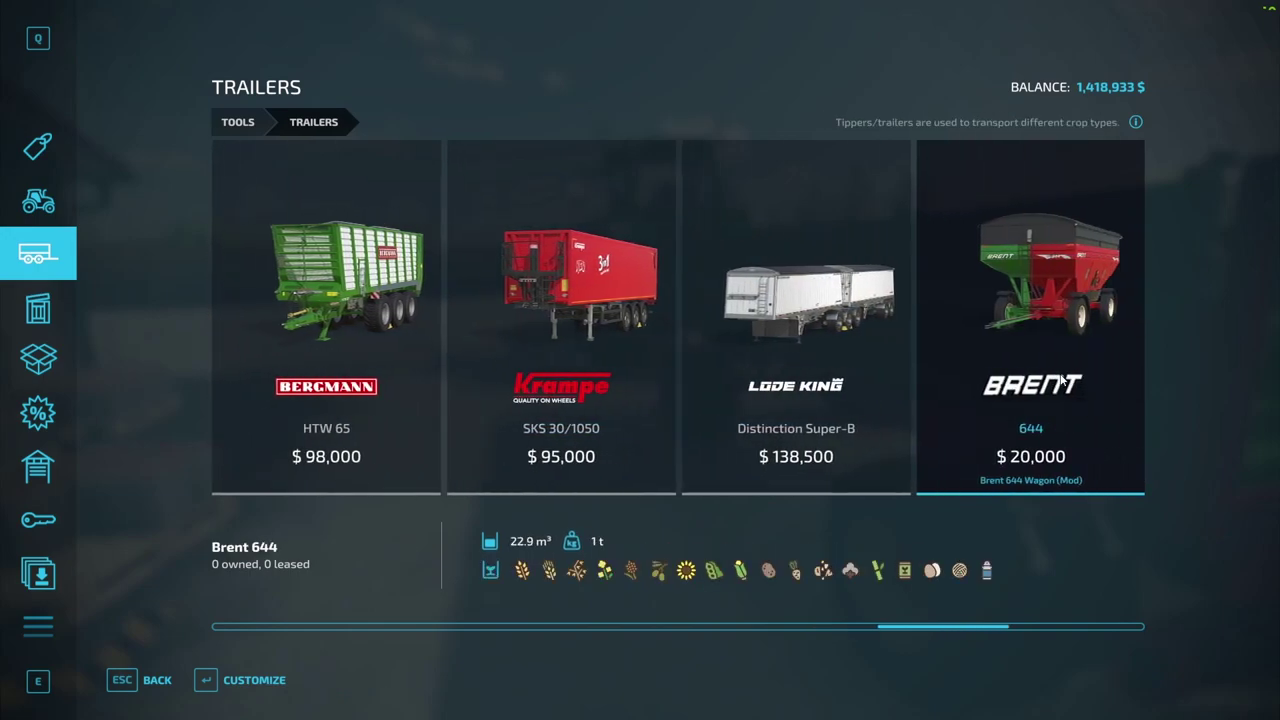
key("Right")
key("Right")
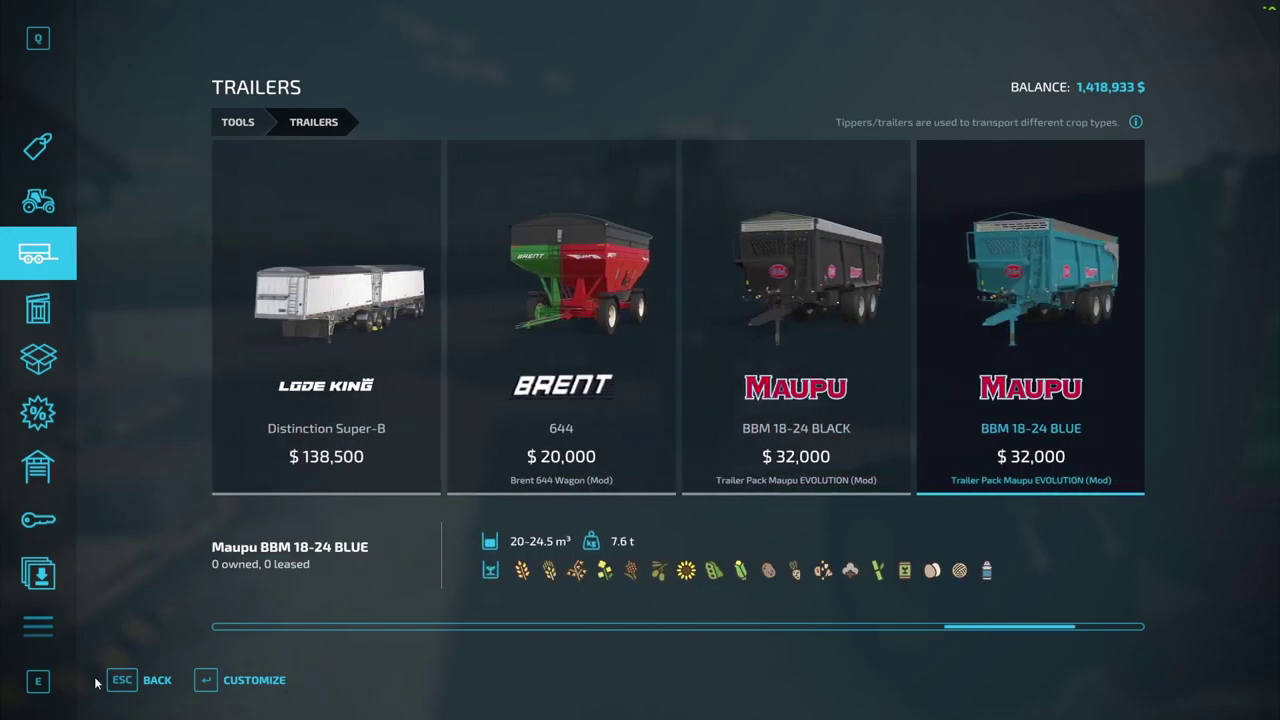
left_click(140, 681)
left_click(141, 681)
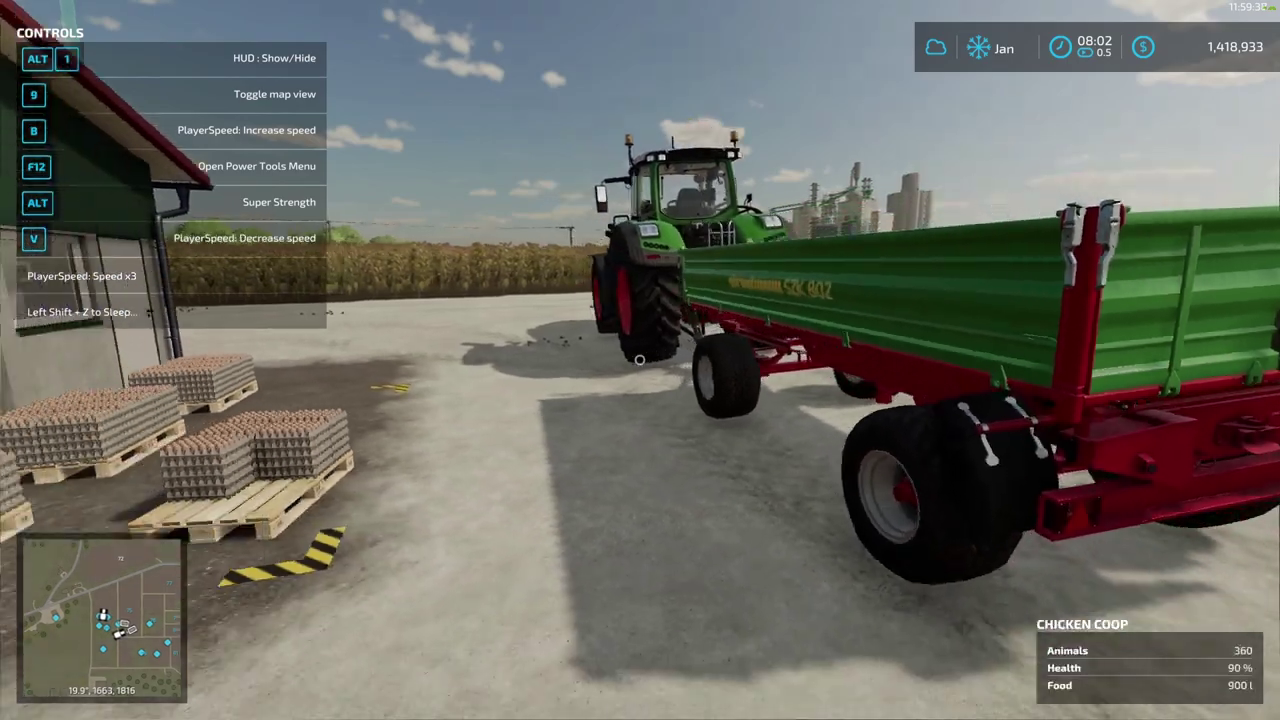
Pick up the partly filled egg pallet beside the chicken coop and unload its eggs into the Strautmann trailer.
key("w")
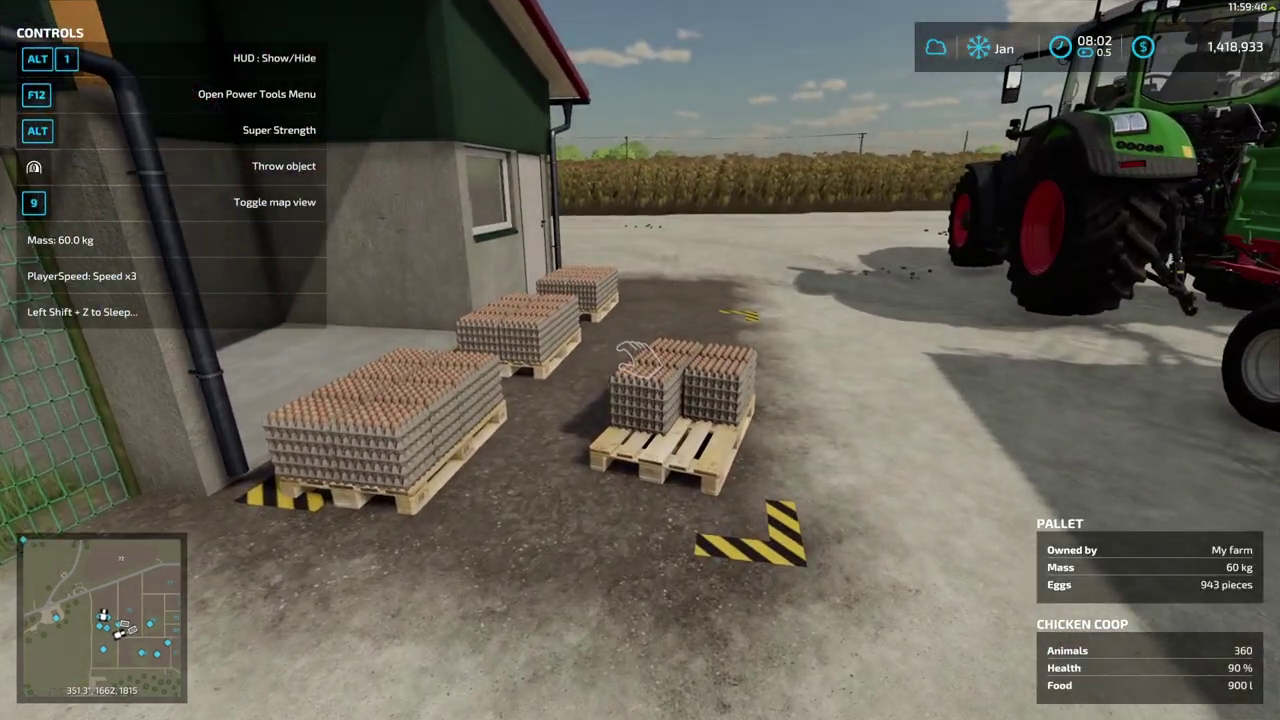
left_click(640, 359)
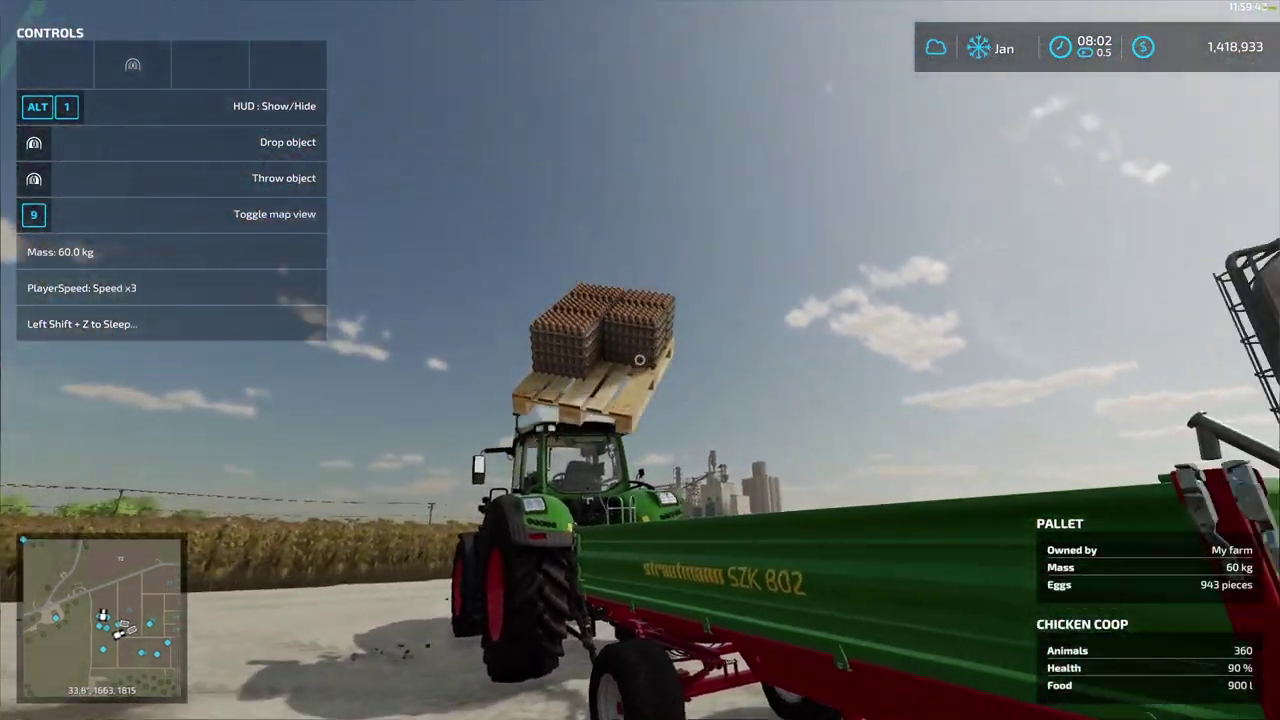
key("a")
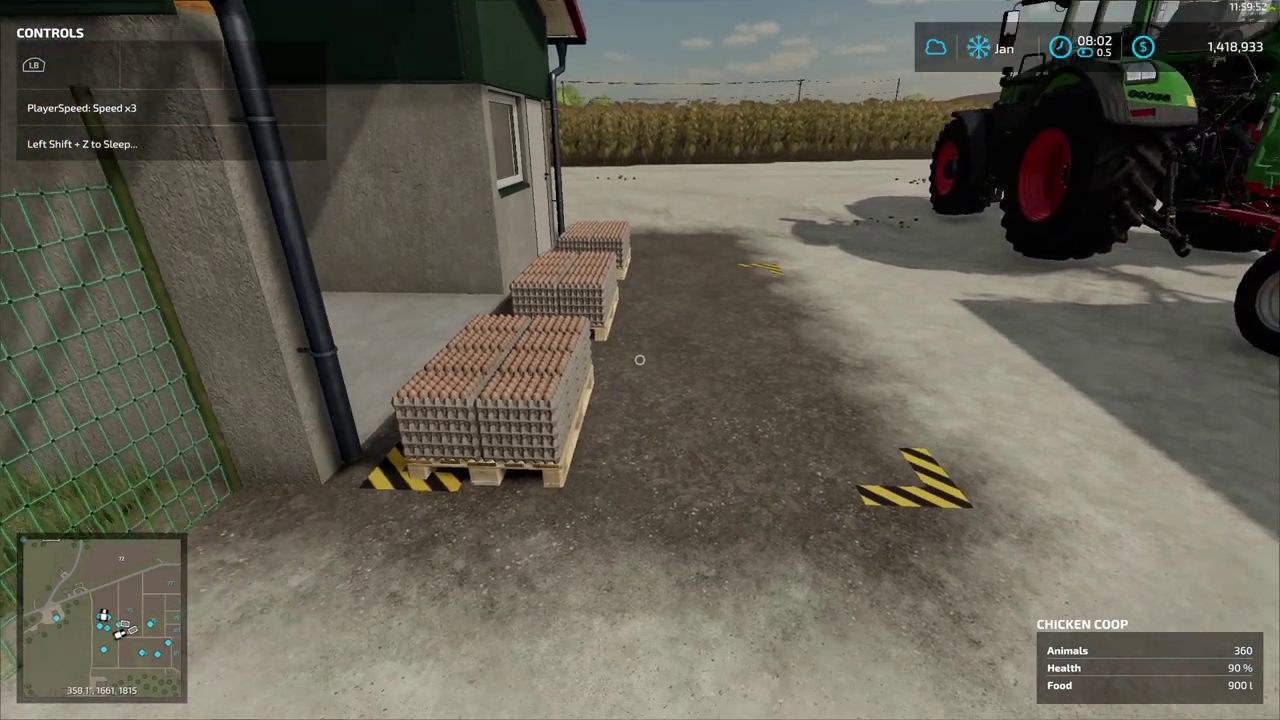
Empty the full 1400-piece egg pallet from the chicken coop into the trailer and look over the load from above.
left_click(640, 360)
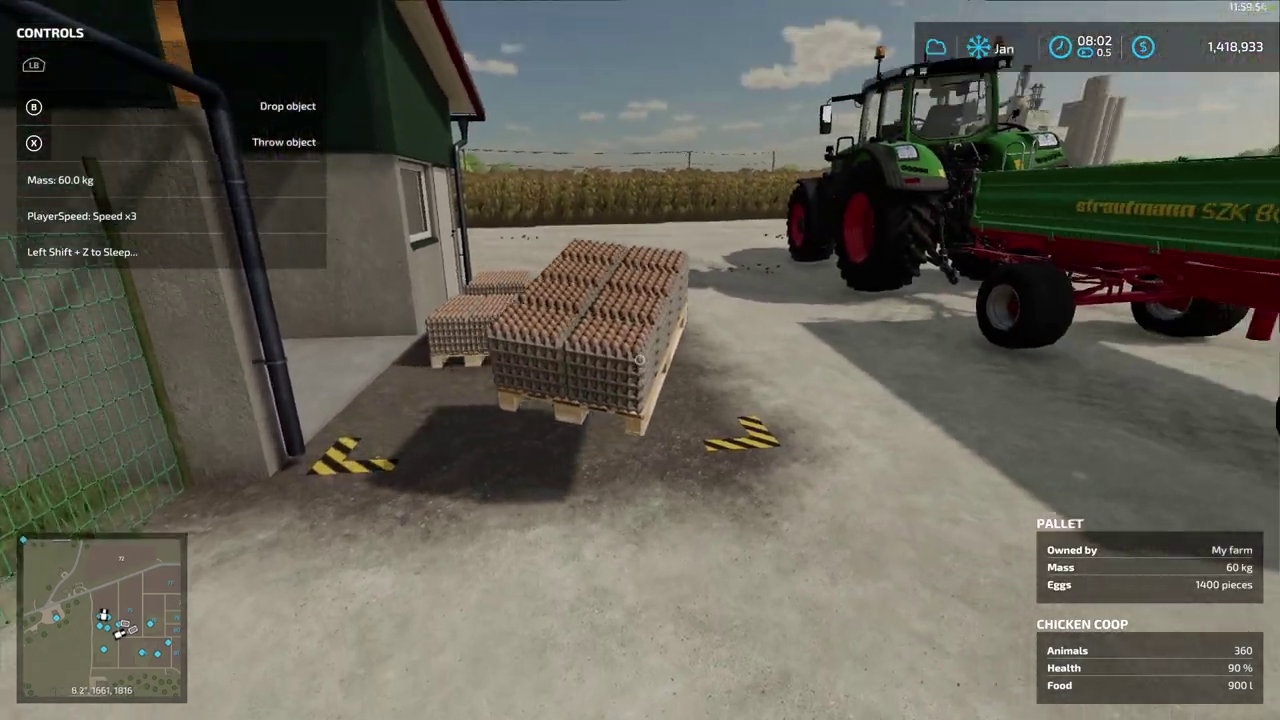
key("w")
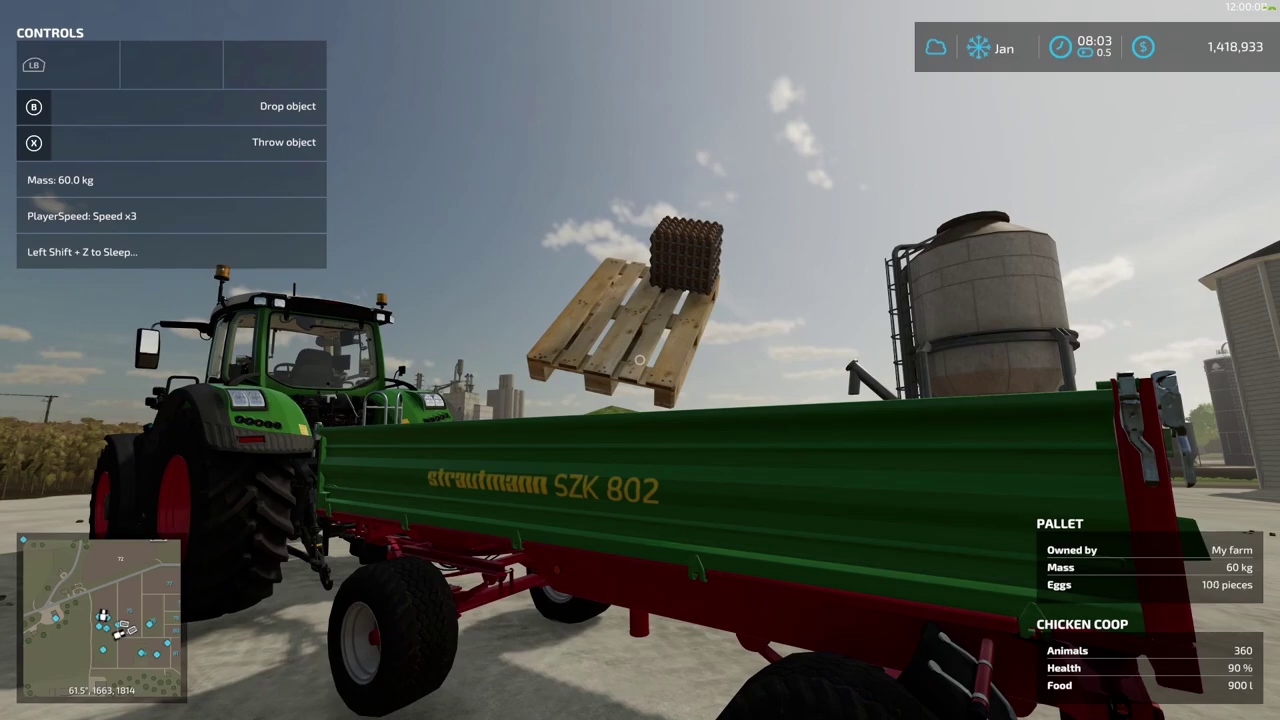
key("space")
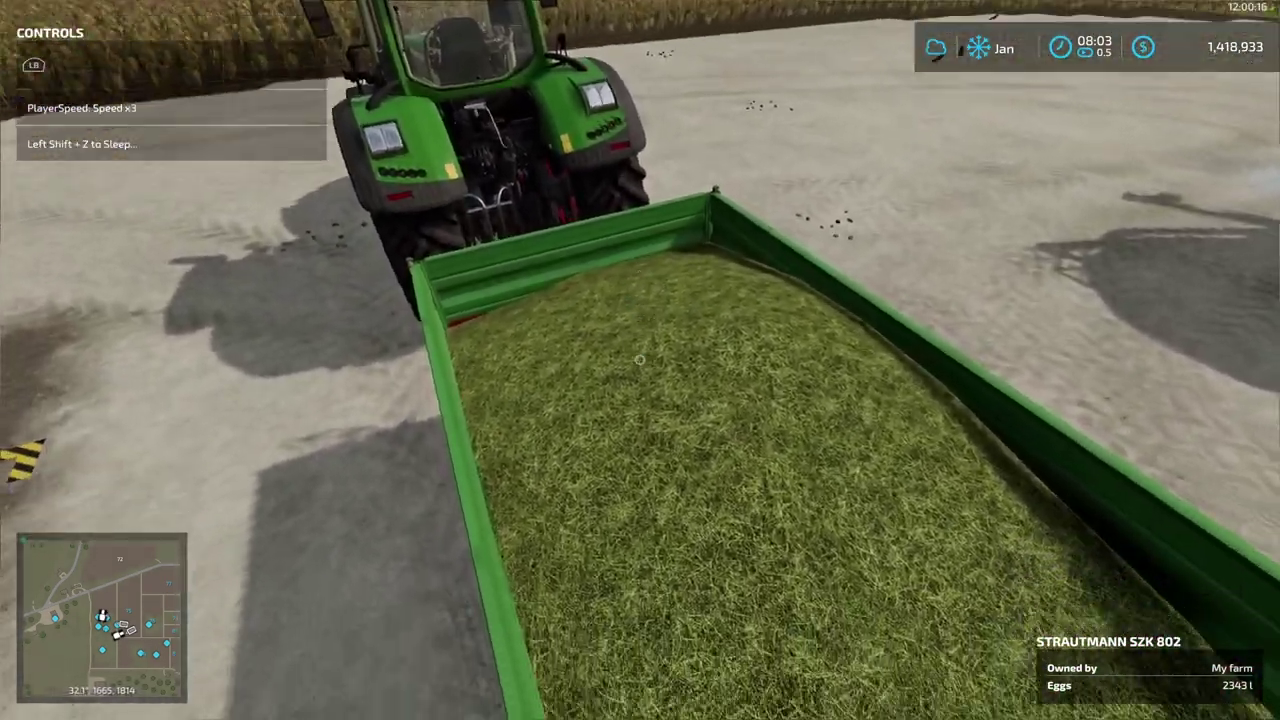
Get into the Fendt tractor and haul the egg-filled Strautmann trailer from the chicken coop onto the road through town.
key("e")
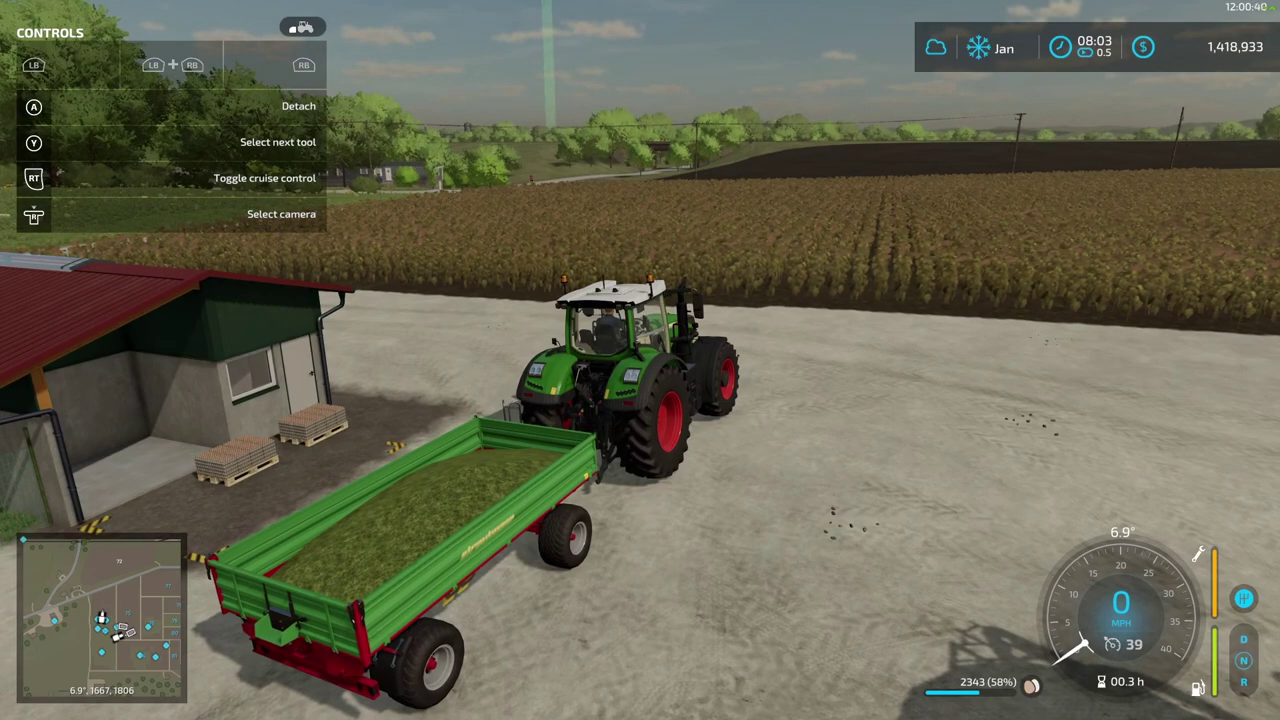
key("3")
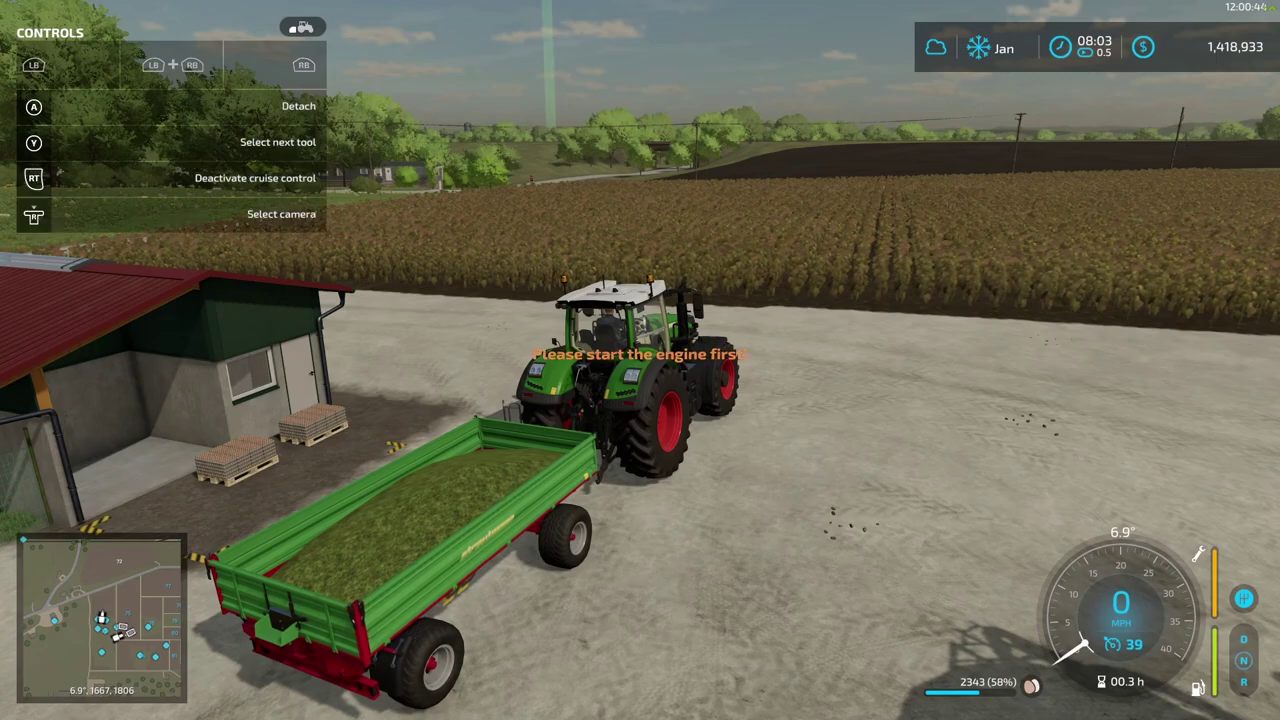
key("3")
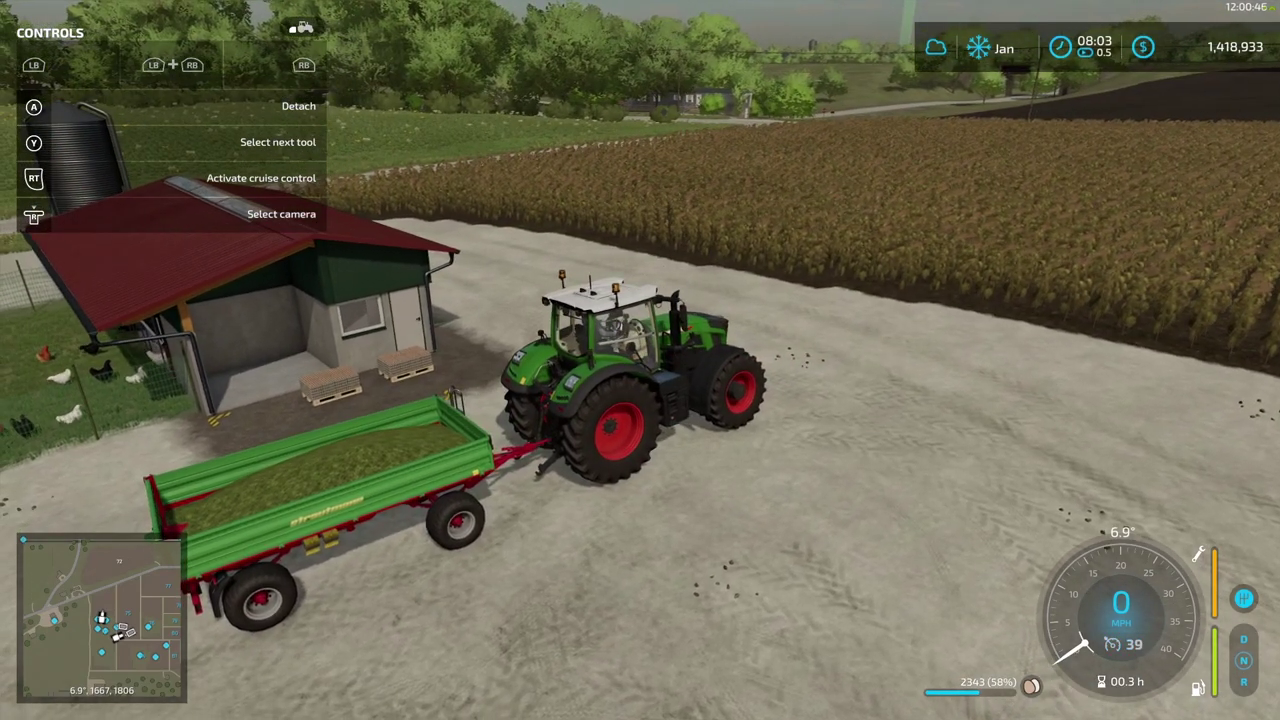
key("3")
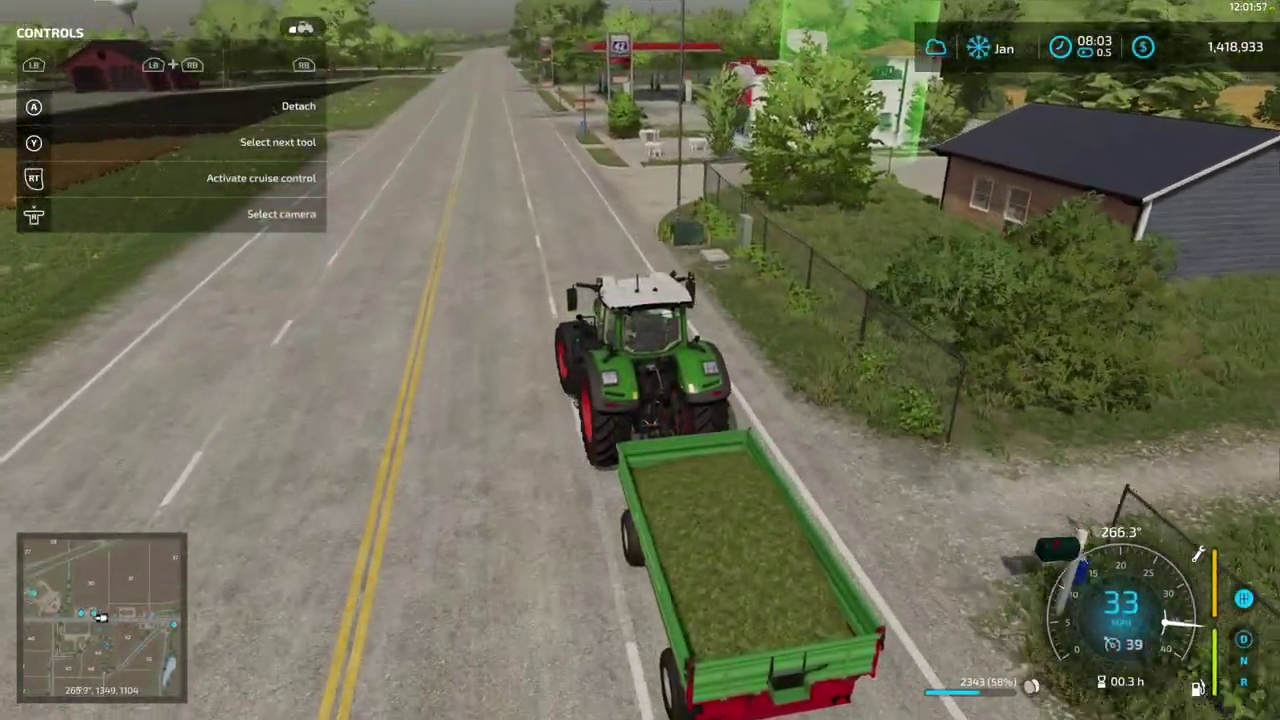
Turn off the road beside the diner and sell the bulk eggs at its green-marked selling point.
key("s")
key("d")
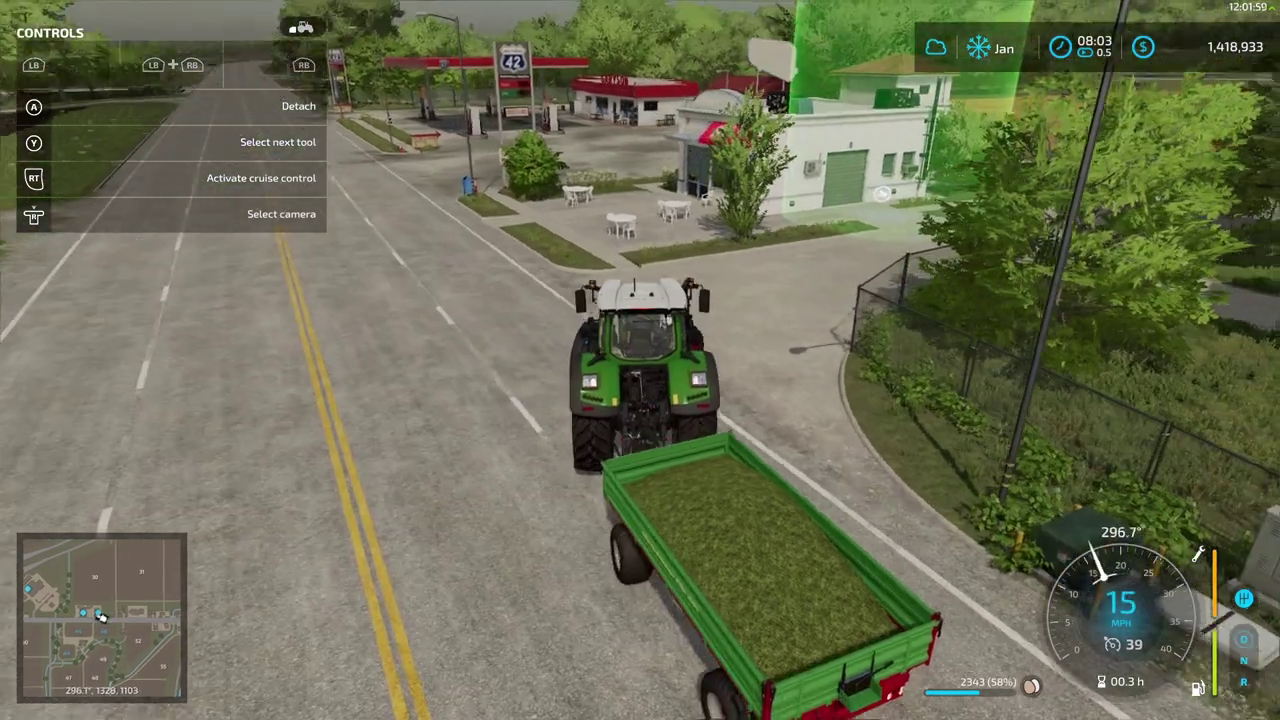
key("s")
key("d")
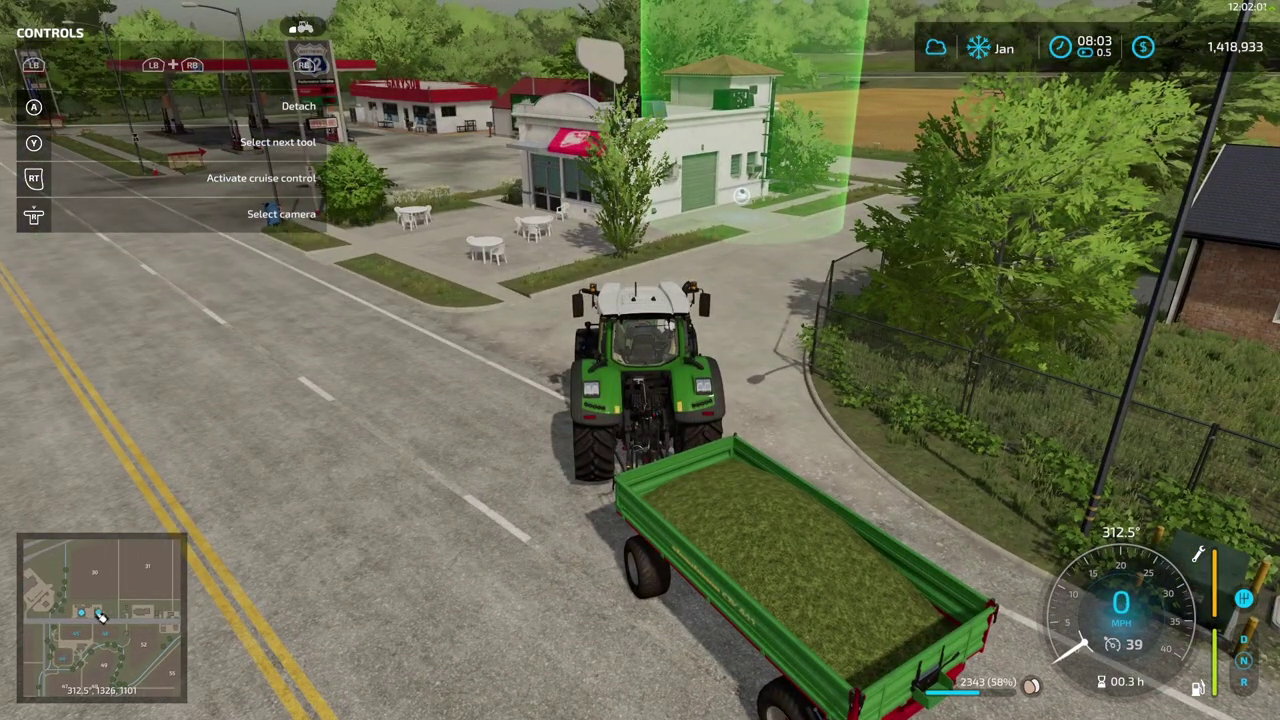
key("w")
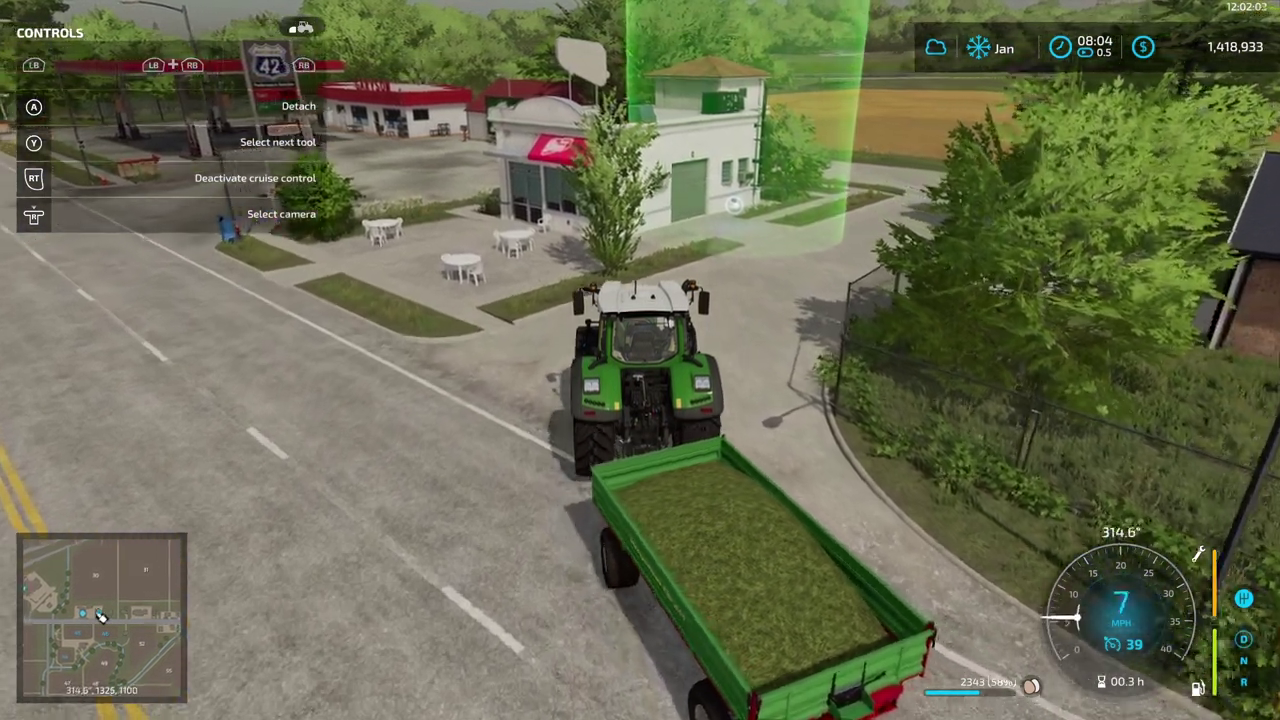
key("w")
key("d")
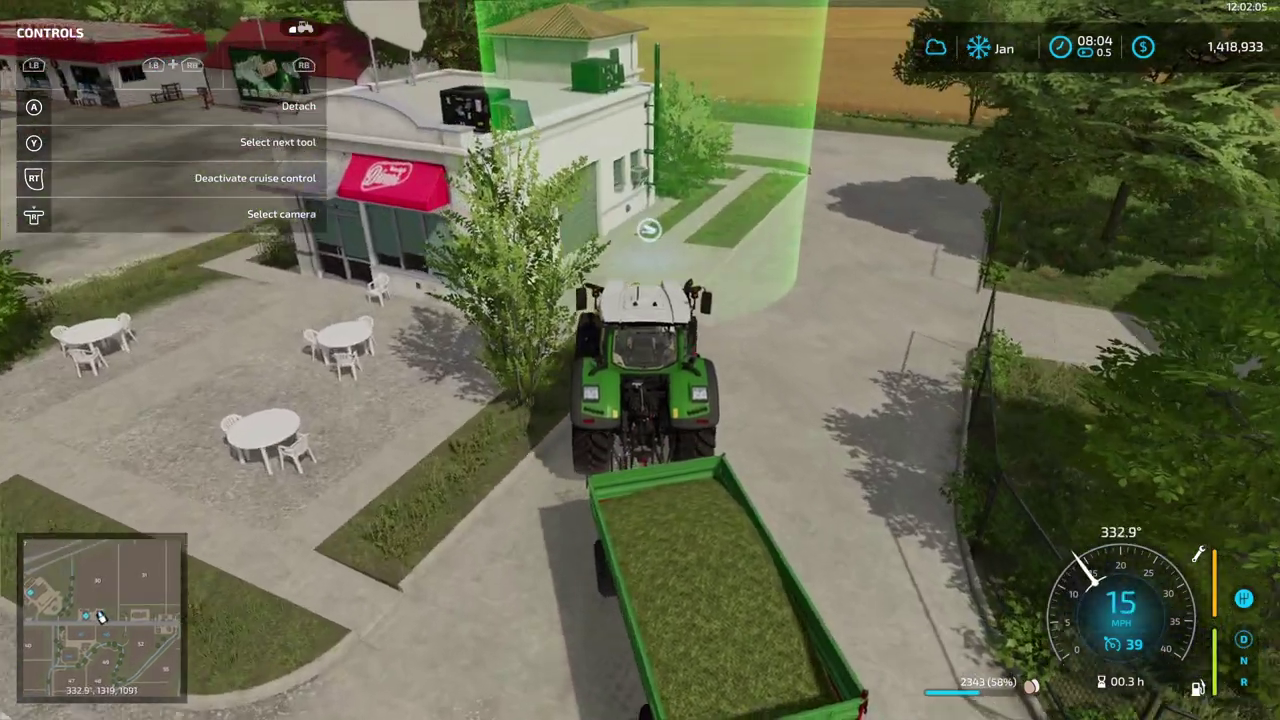
key("d")
key("s")
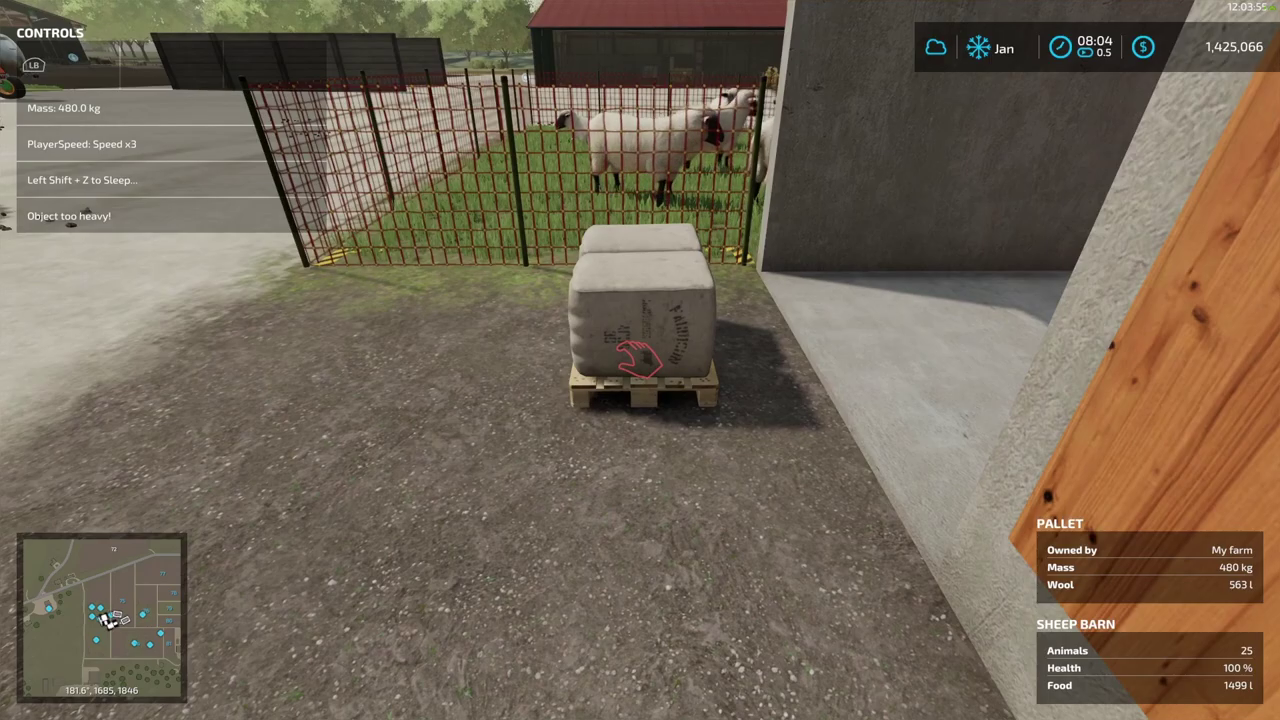
Enable Super Strength, pick up the wool pallet at the sheep barn and unload it into the Strautmann trailer.
key("alt")
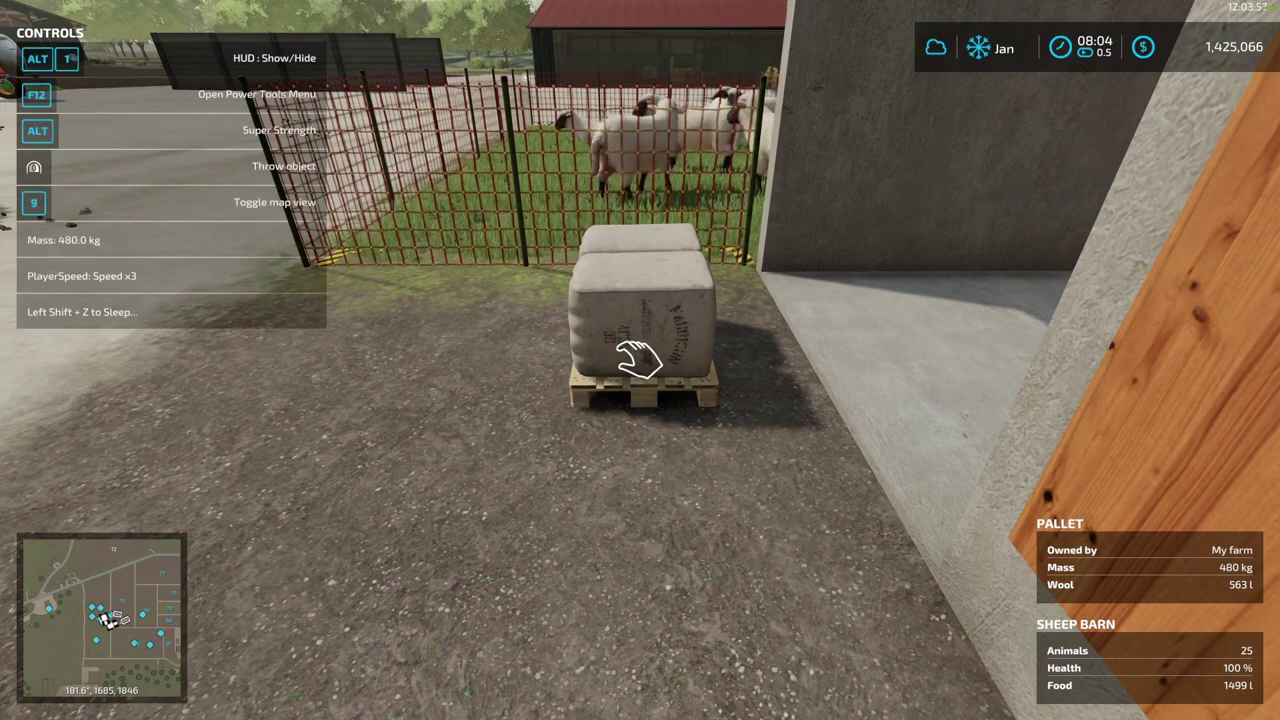
left_click(638, 358)
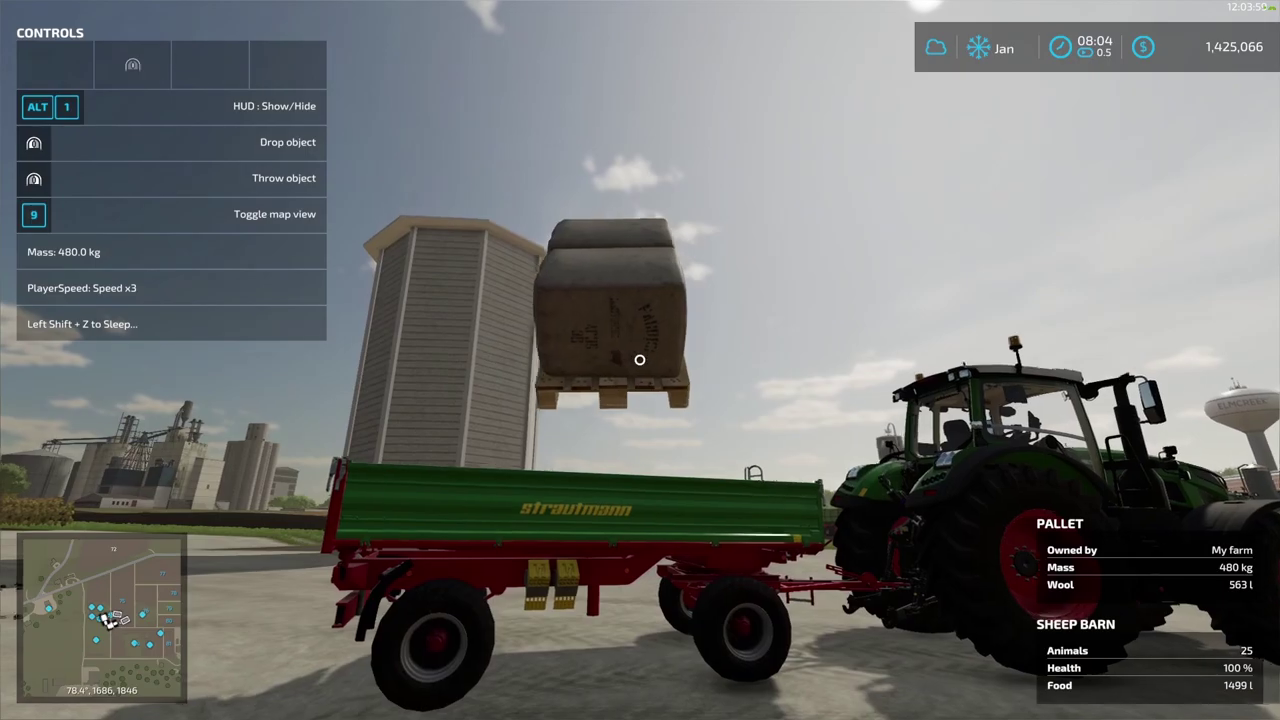
key("w")
left_click(640, 360)
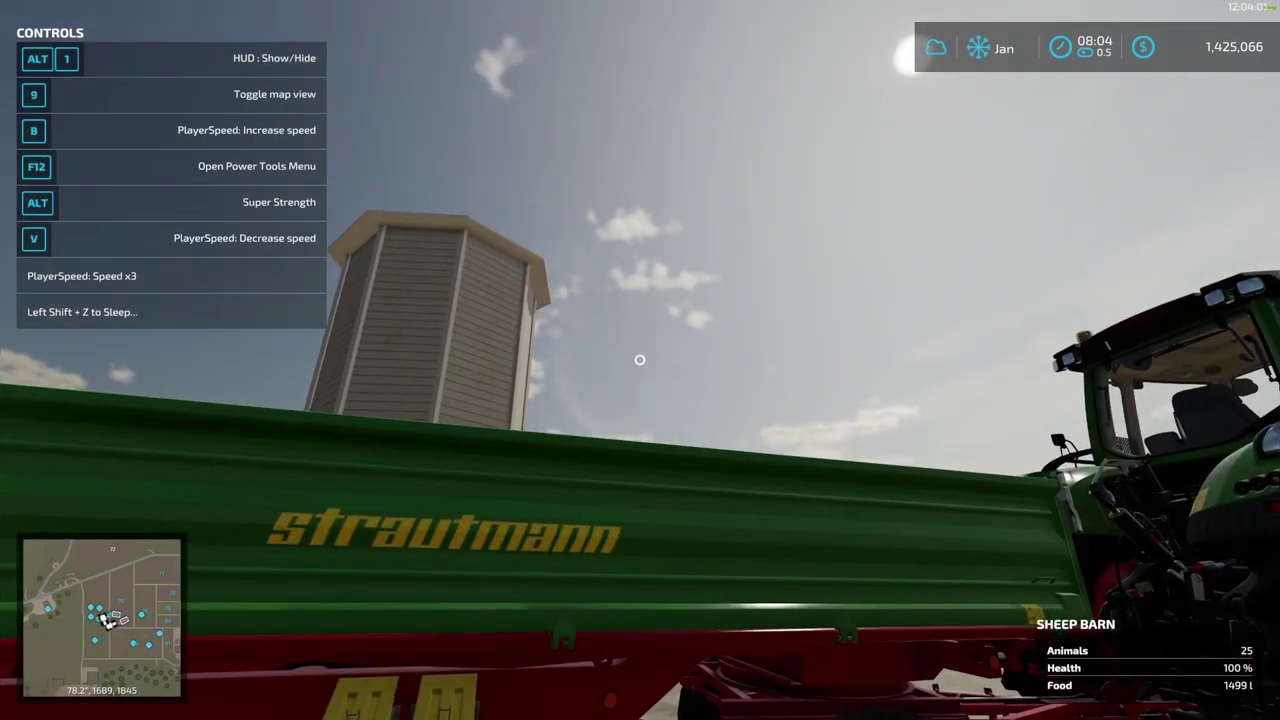
Get back into the tractor and haul the wool load across the yard past the sheep pen.
key("w")
key("e")
key("3")
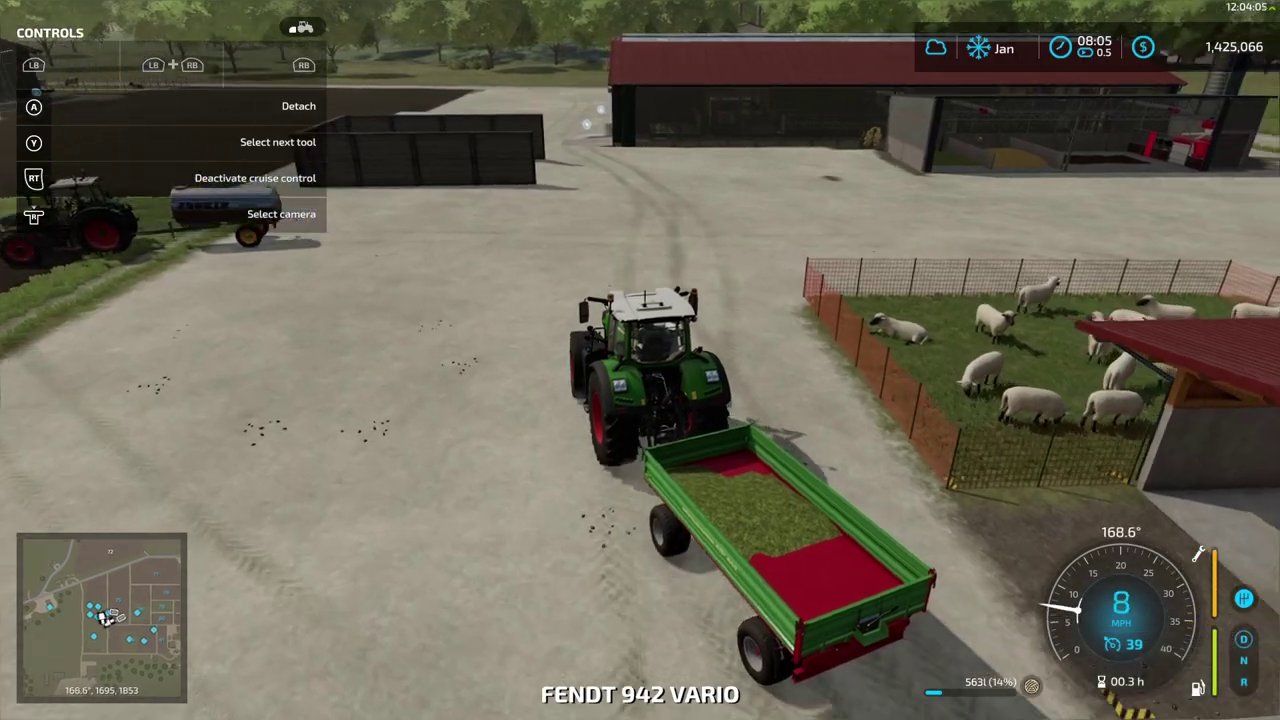
key("d")
key("d")
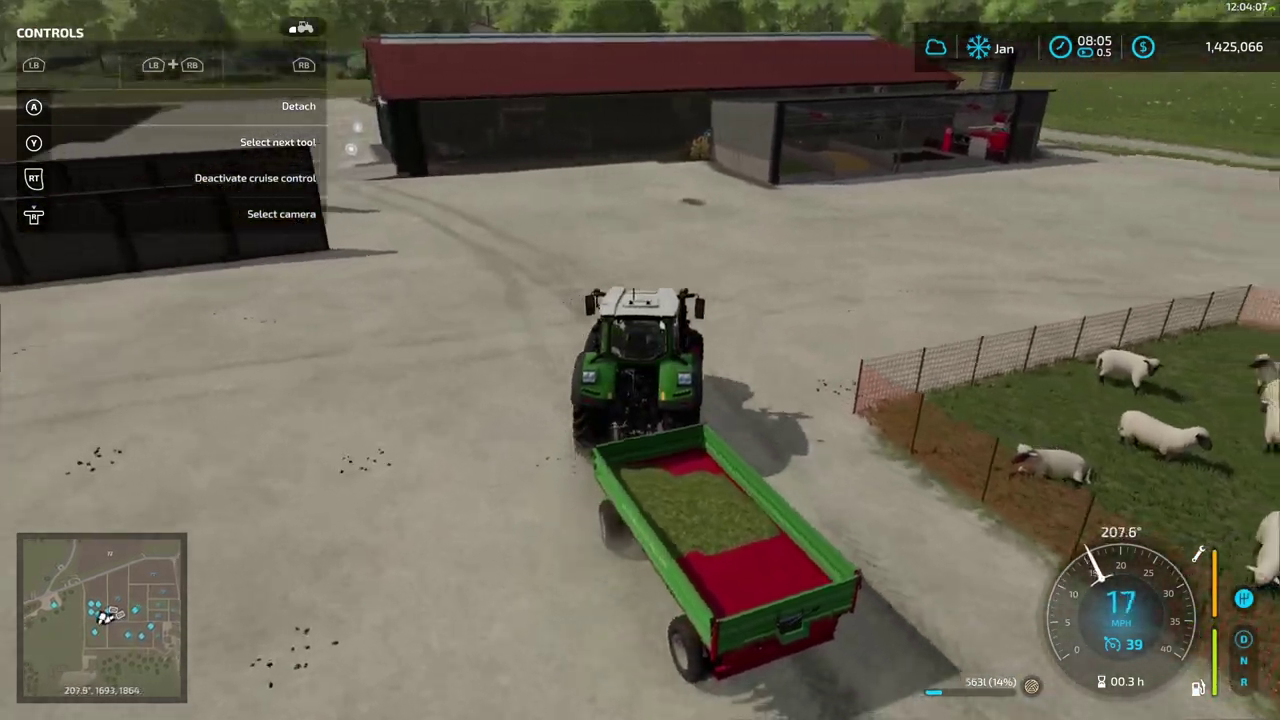
Empty the wool from the trailer with the Power Tools Fill vehicle action.
key("3")
key("ctrl+Return")
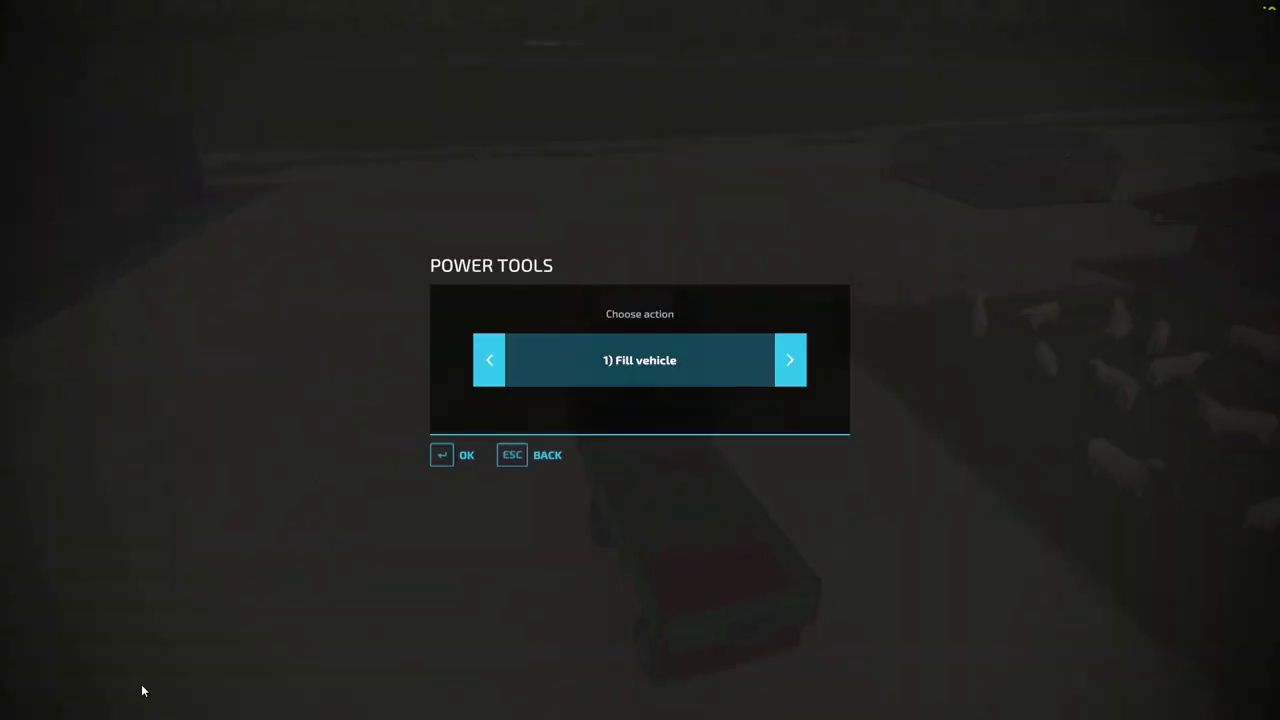
key("Return")
key("Return")
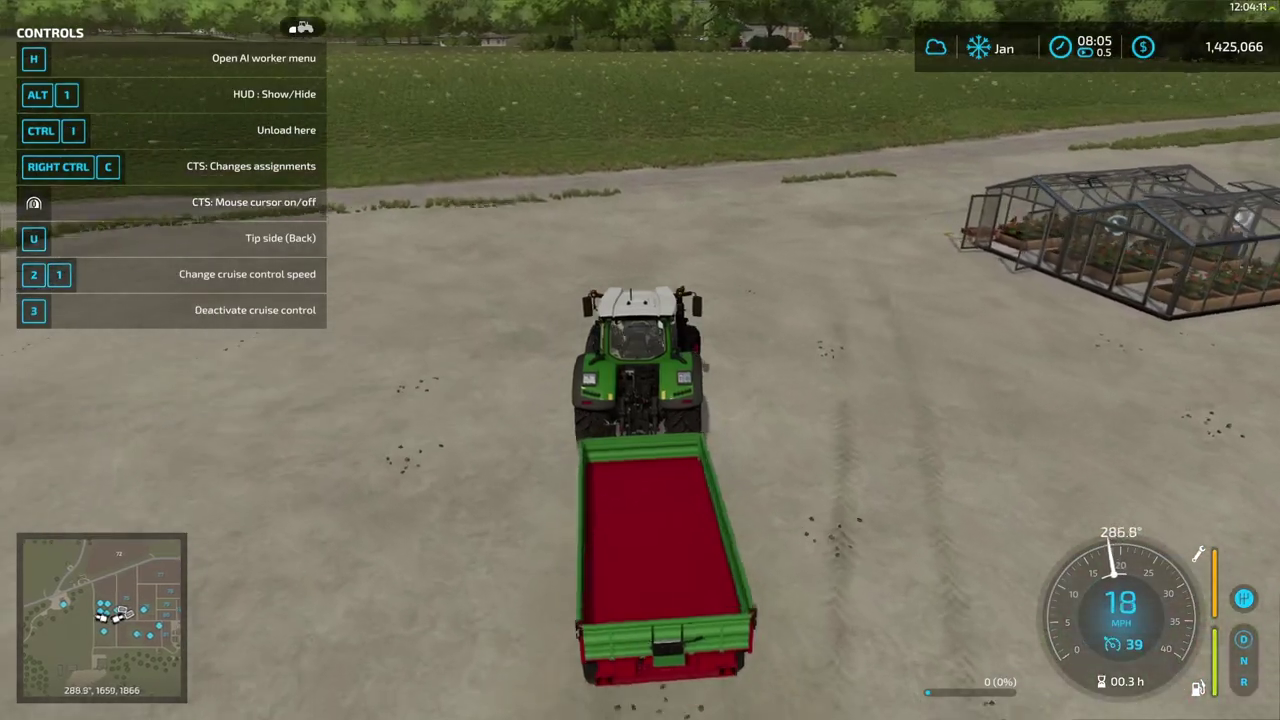
Park beside the medium greenhouse, then pick up a tomato pallet on foot and hold it over the Strautmann trailer.
key("d")
key("w")
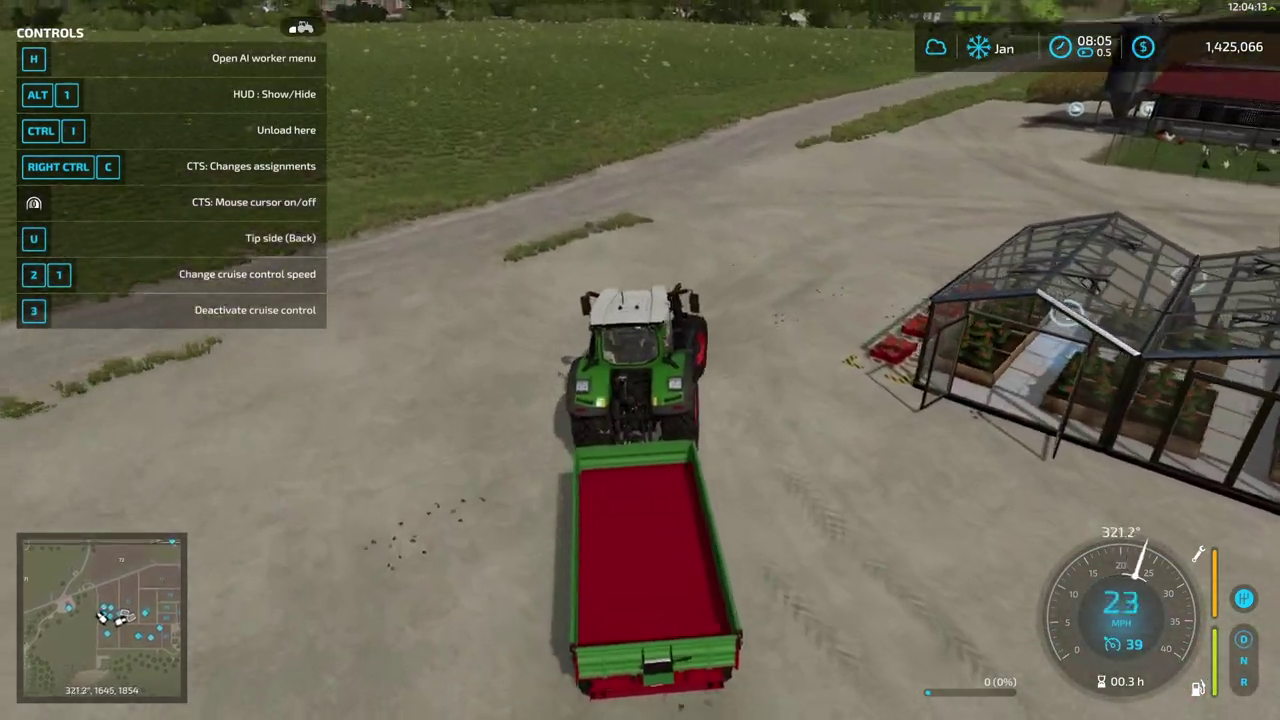
key("e")
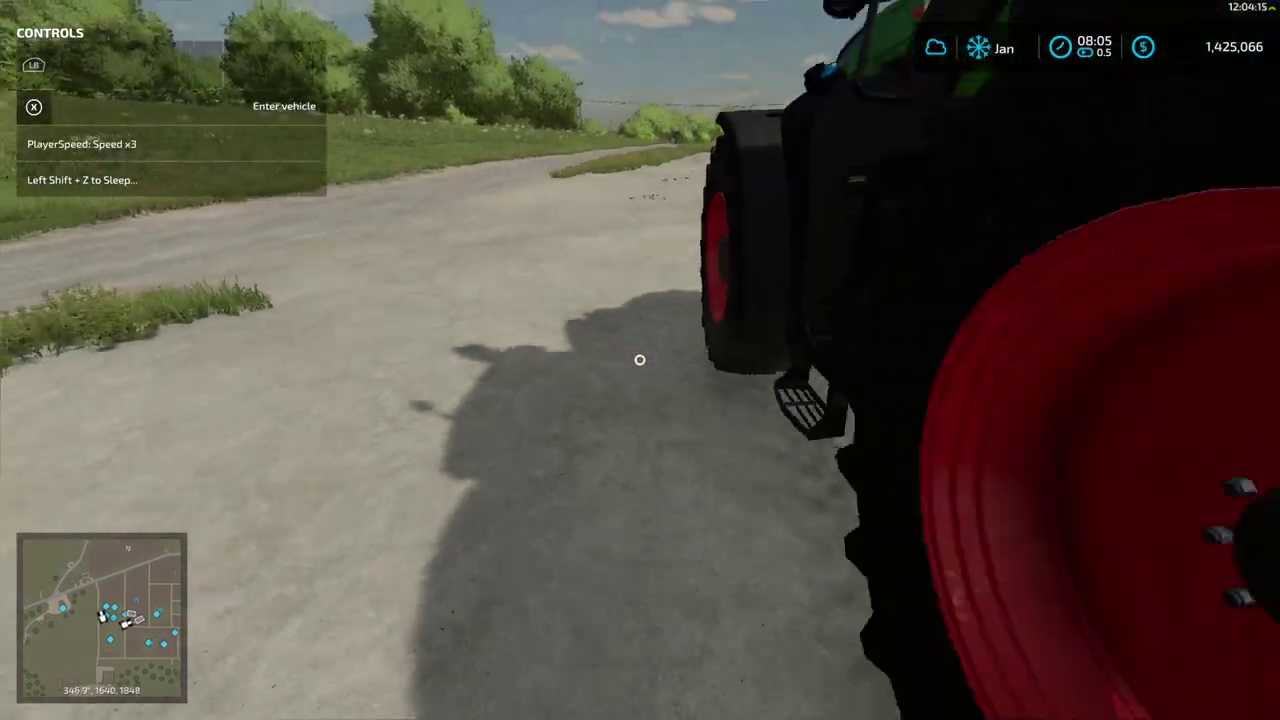
key("w")
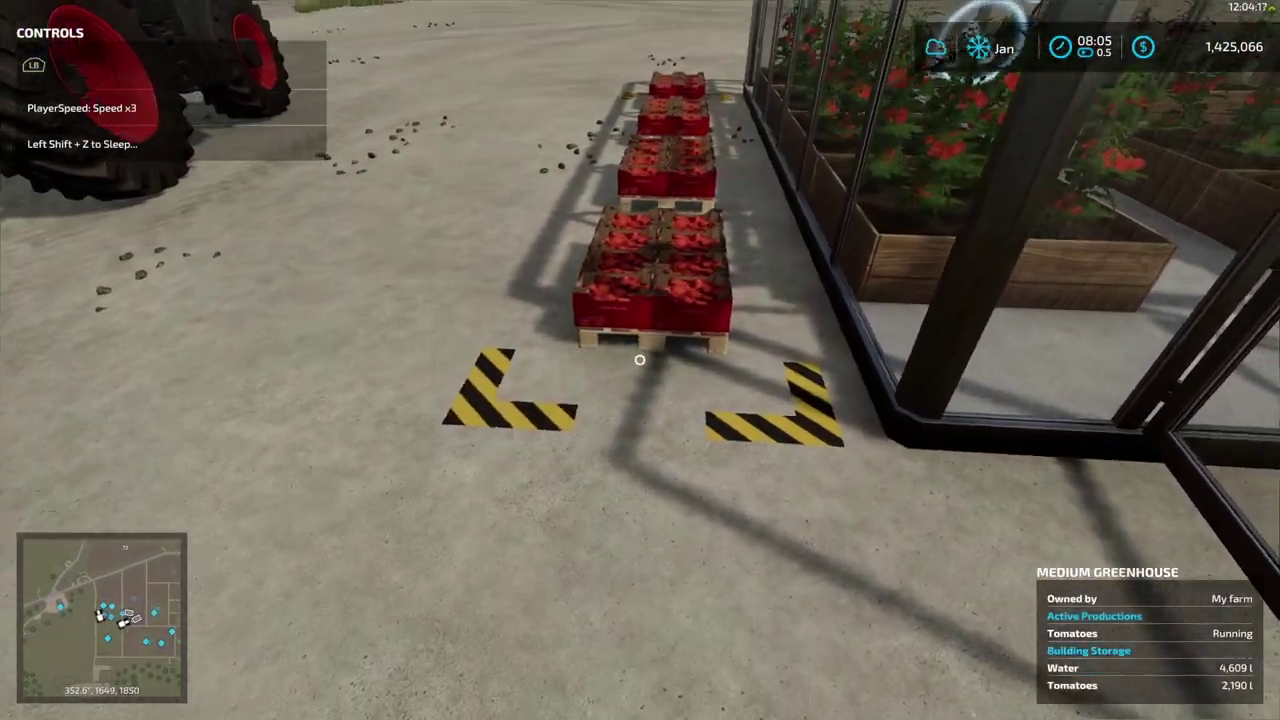
left_click(640, 360)
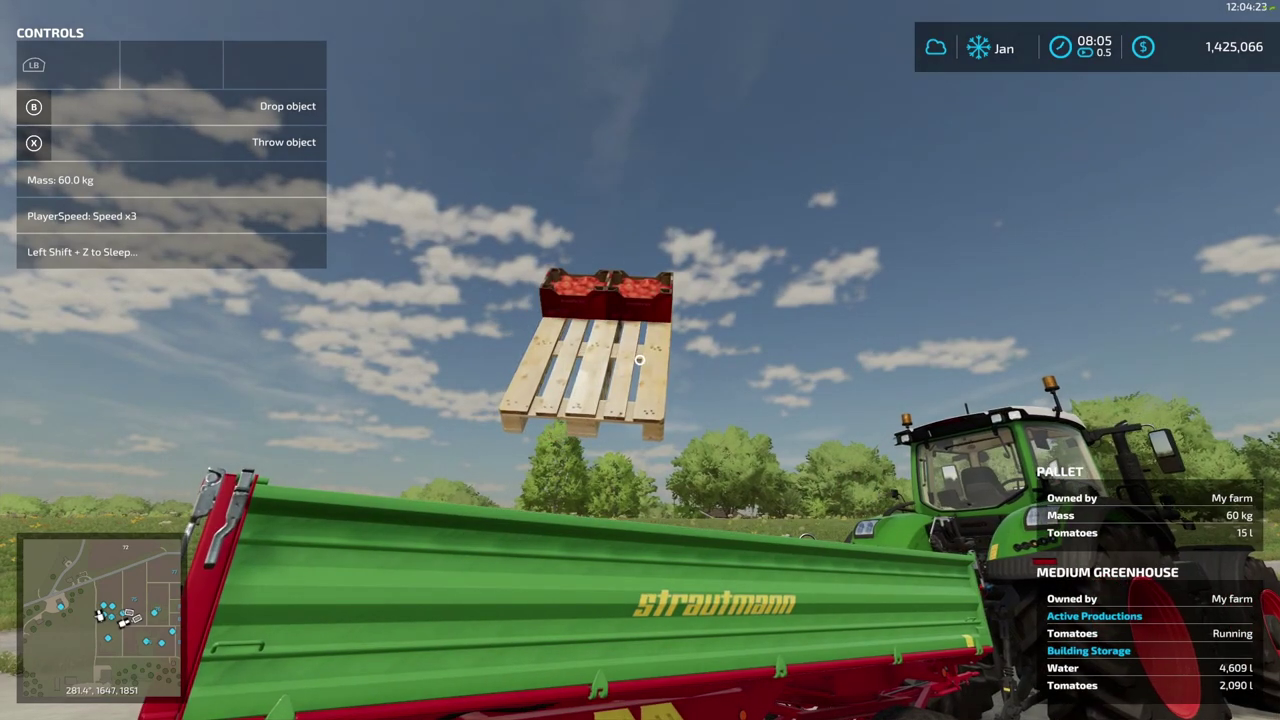
Get back into the tractor and drive the empty trailer from the greenhouse past the sheep pen towards the cow barn.
key("e")
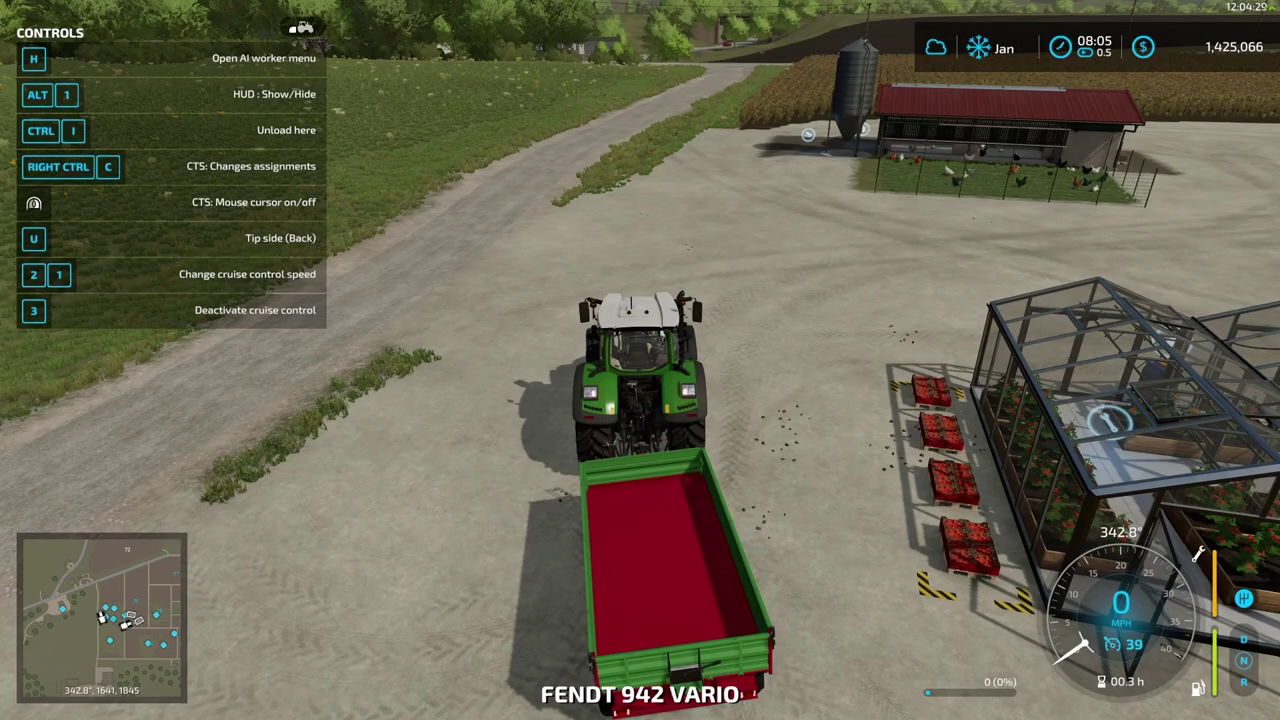
key("w")
key("a")
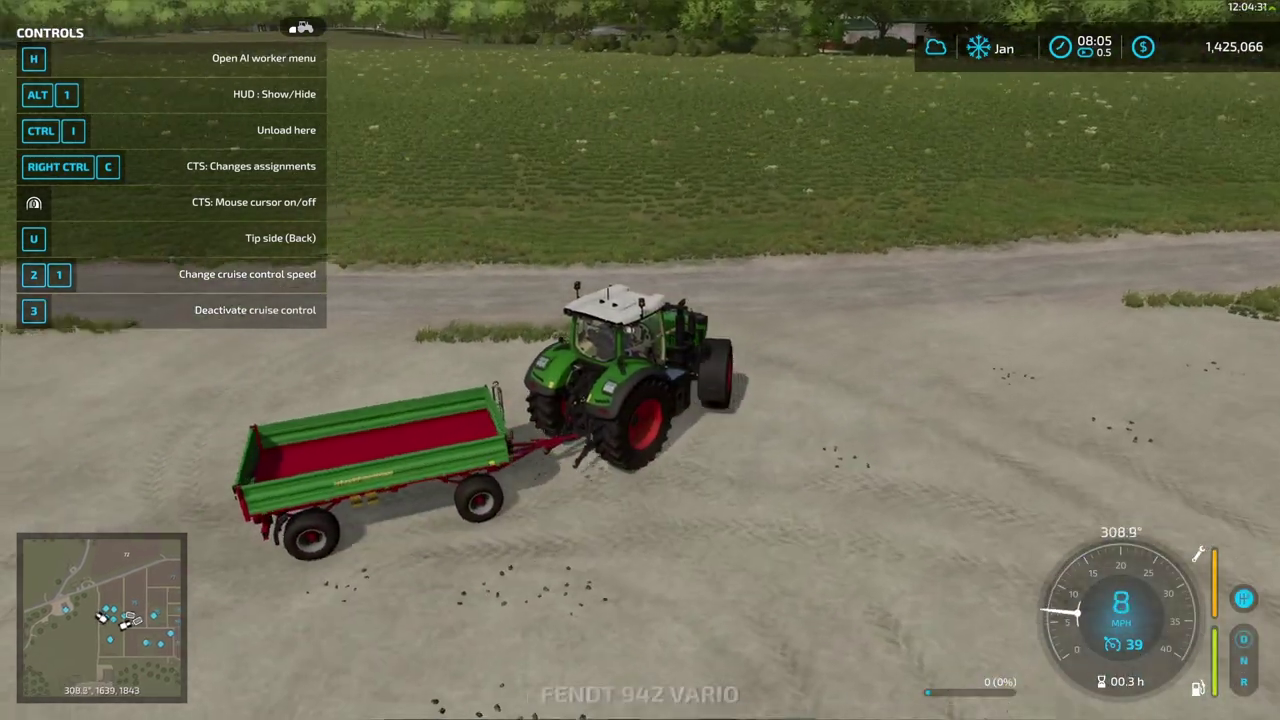
key("a")
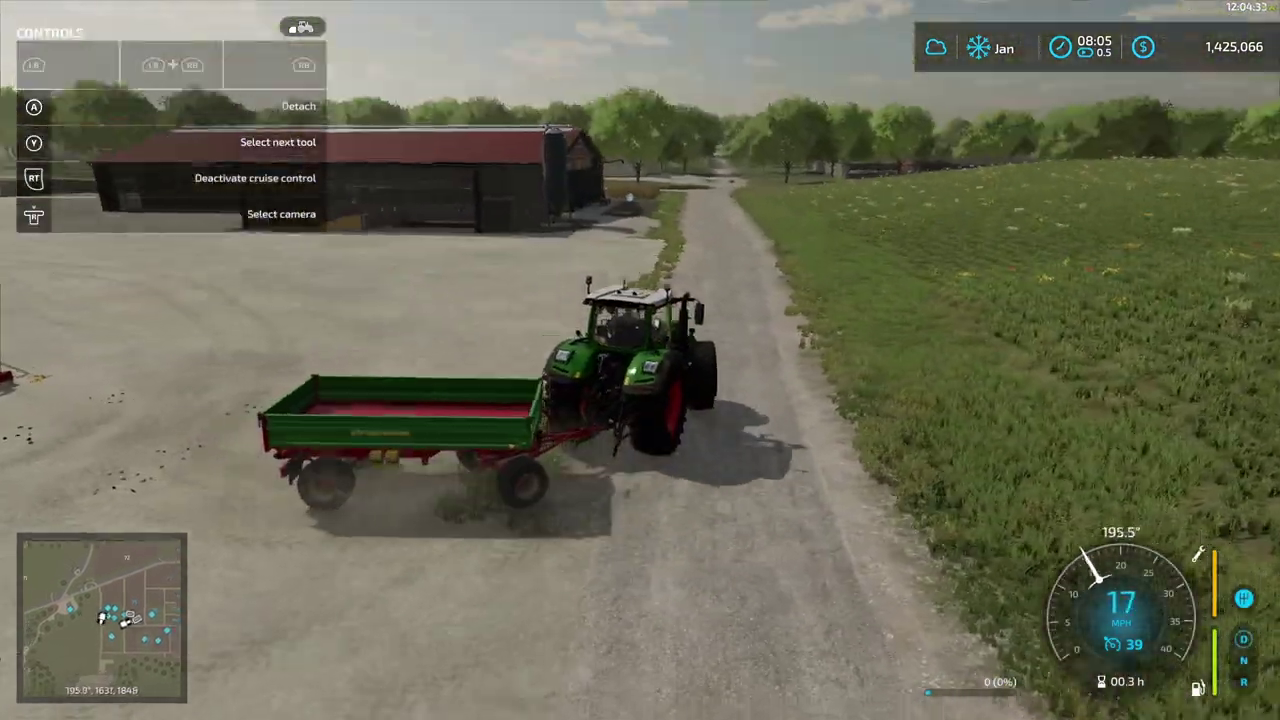
key("a")
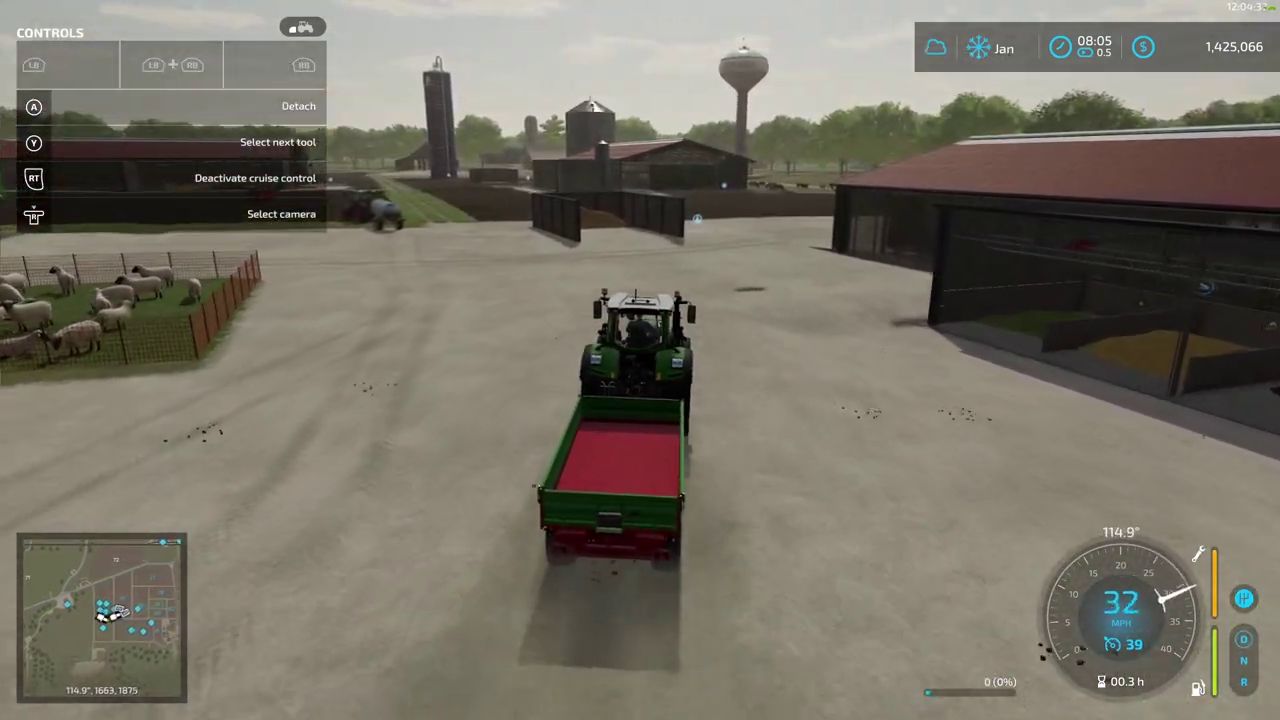
key("d")
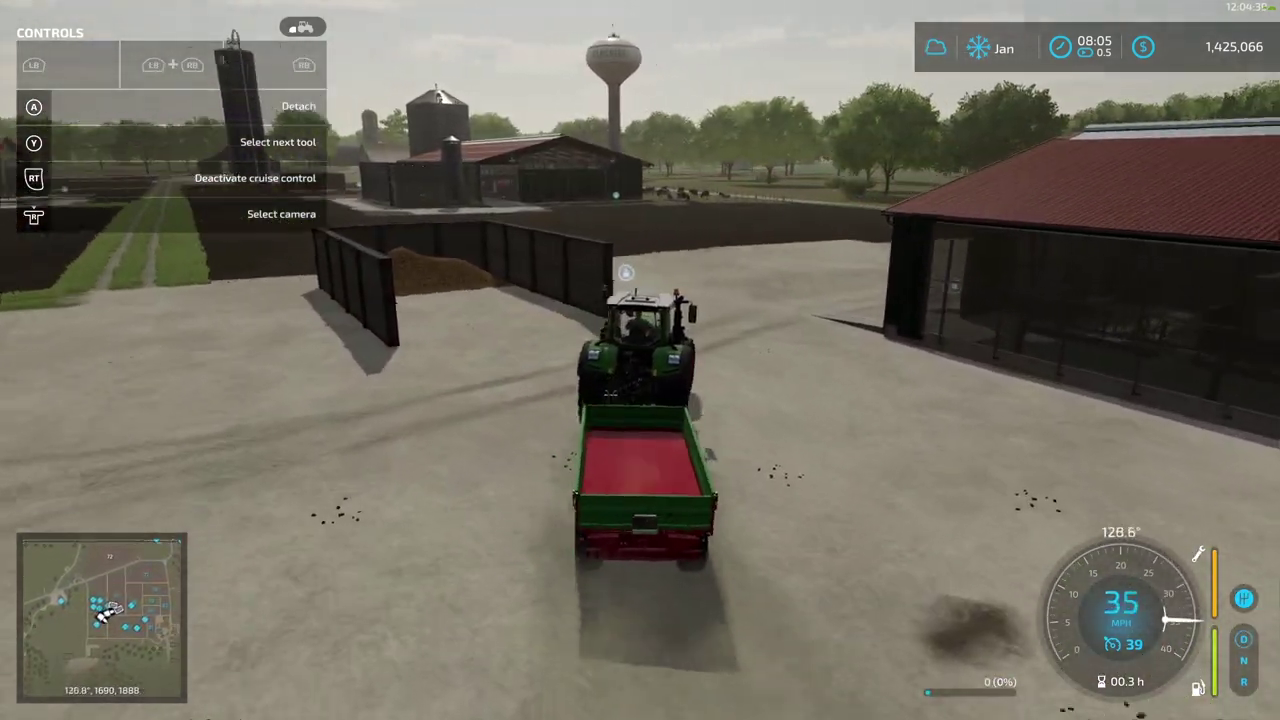
Stop the trailer at the loading point beside the cow barn and fill it with 4000 l of milk.
key("s")
key("d")
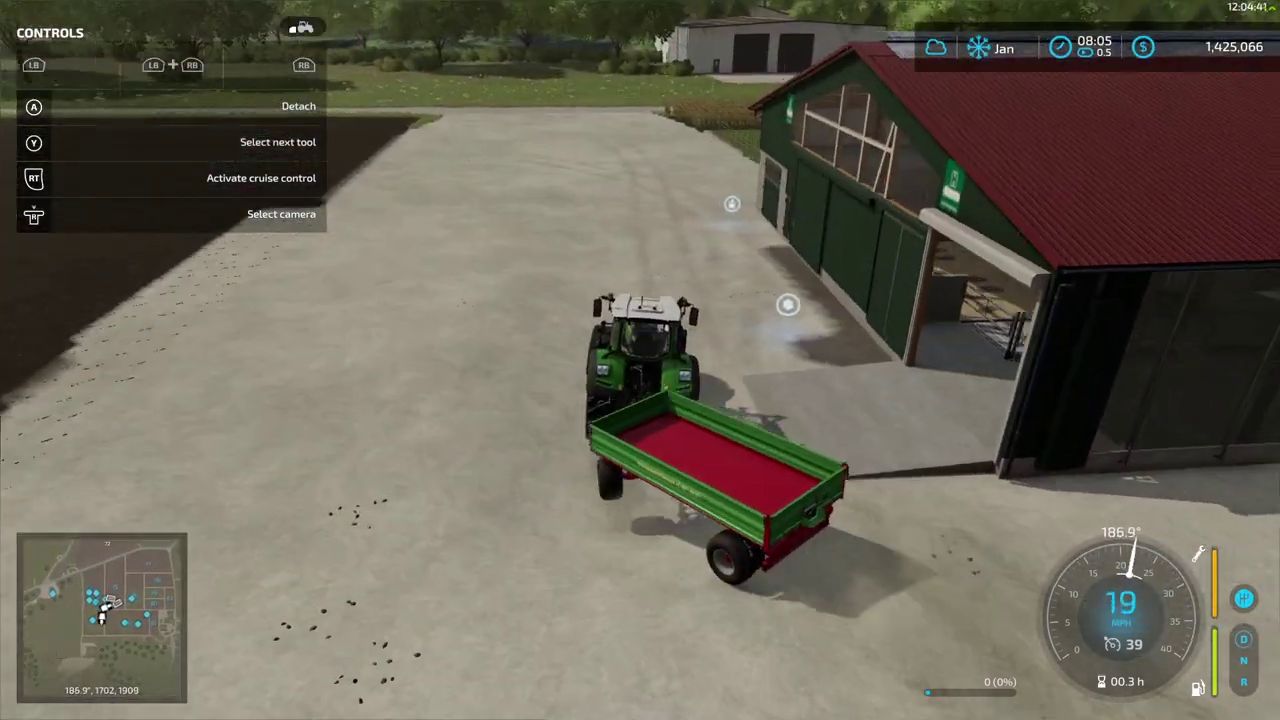
key("d")
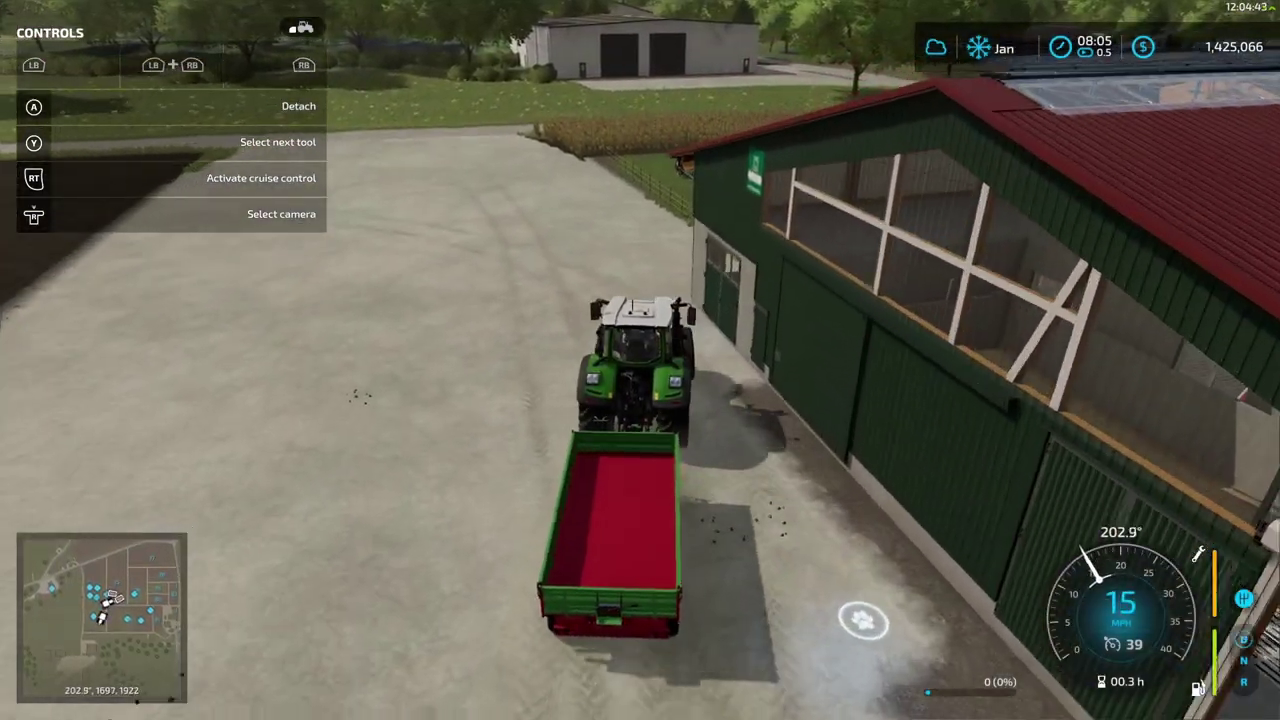
key("a")
key("s")
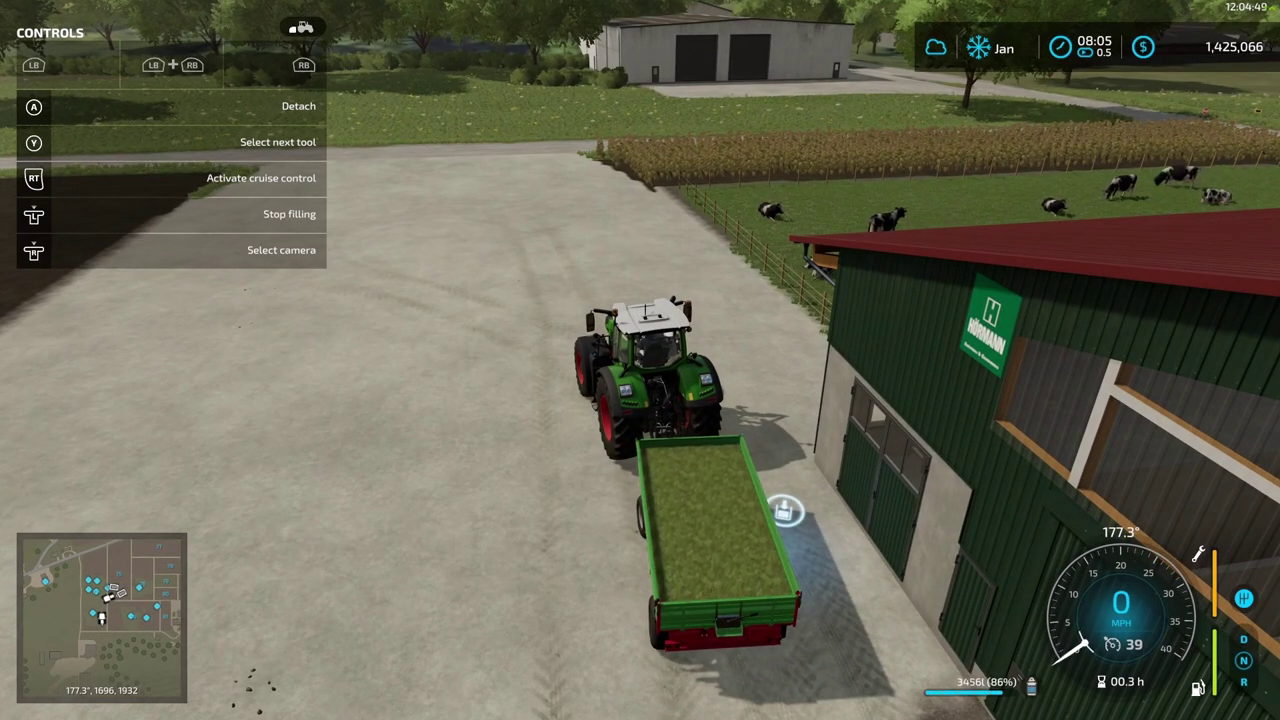
key("3")
key("3")
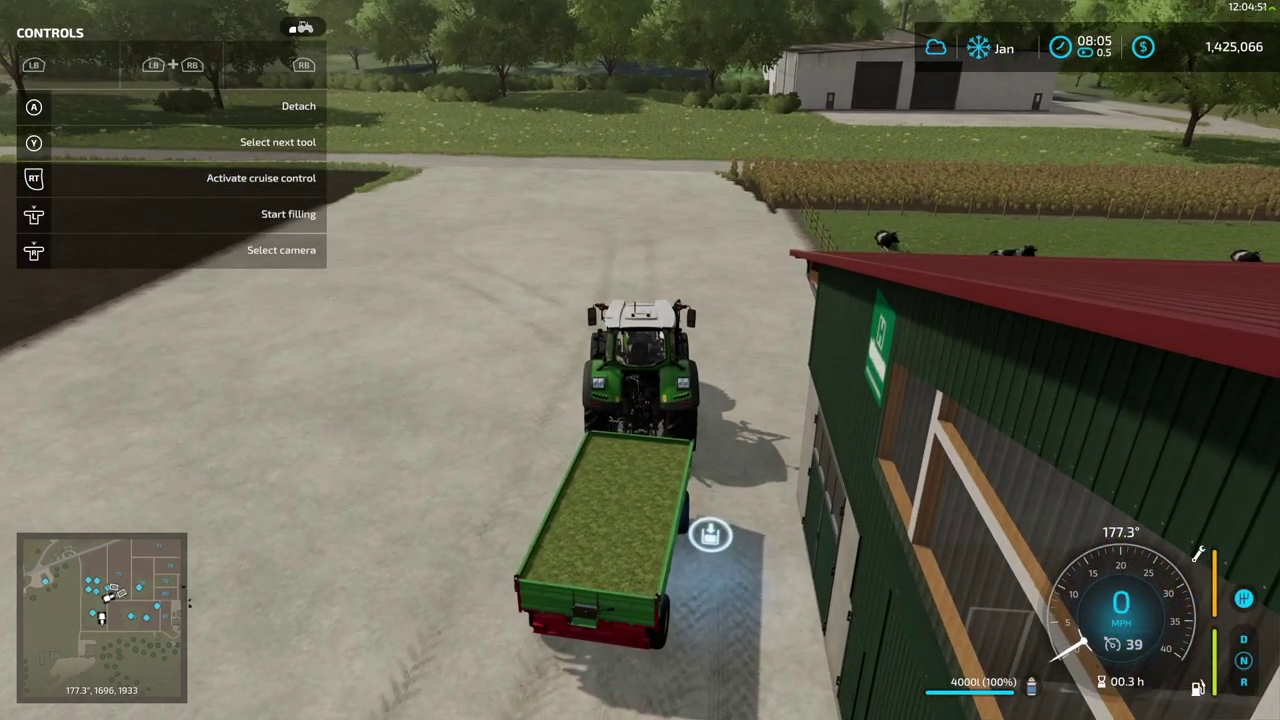
Turn the tractor around beyond the cow barn and haul the milk load towards the plowed field.
key("w")
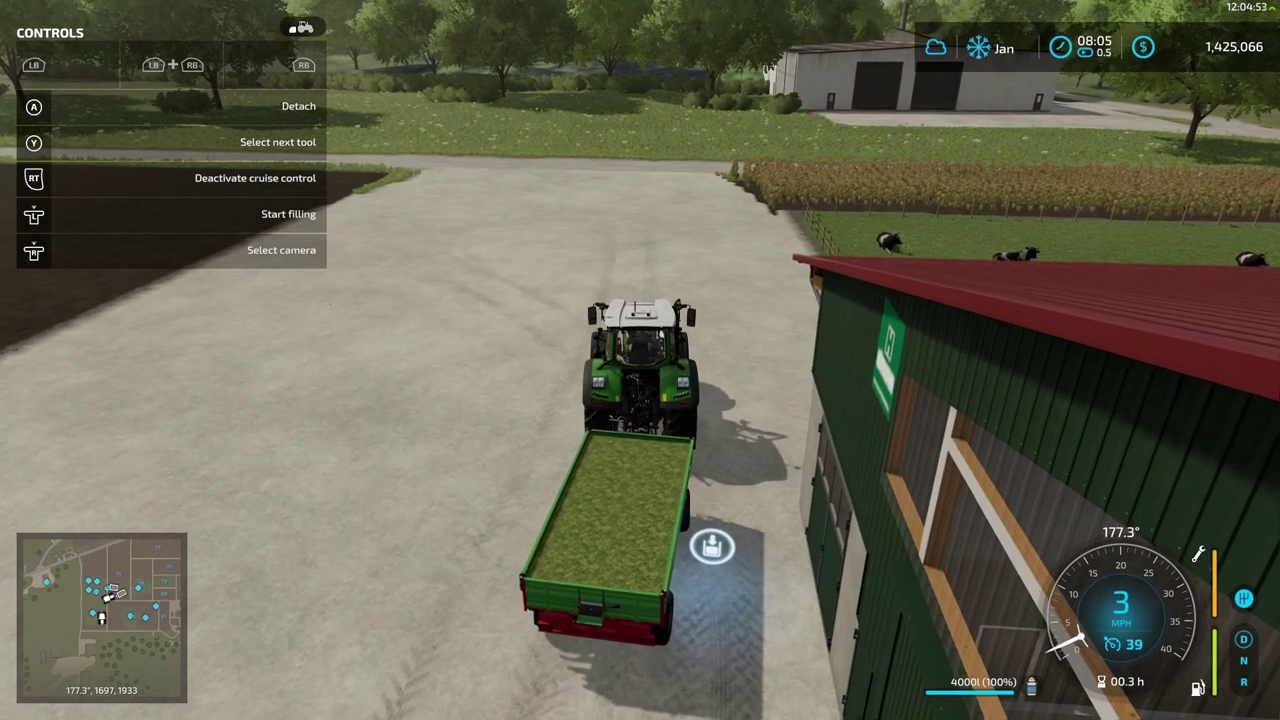
key("a")
key("w")
key("a")
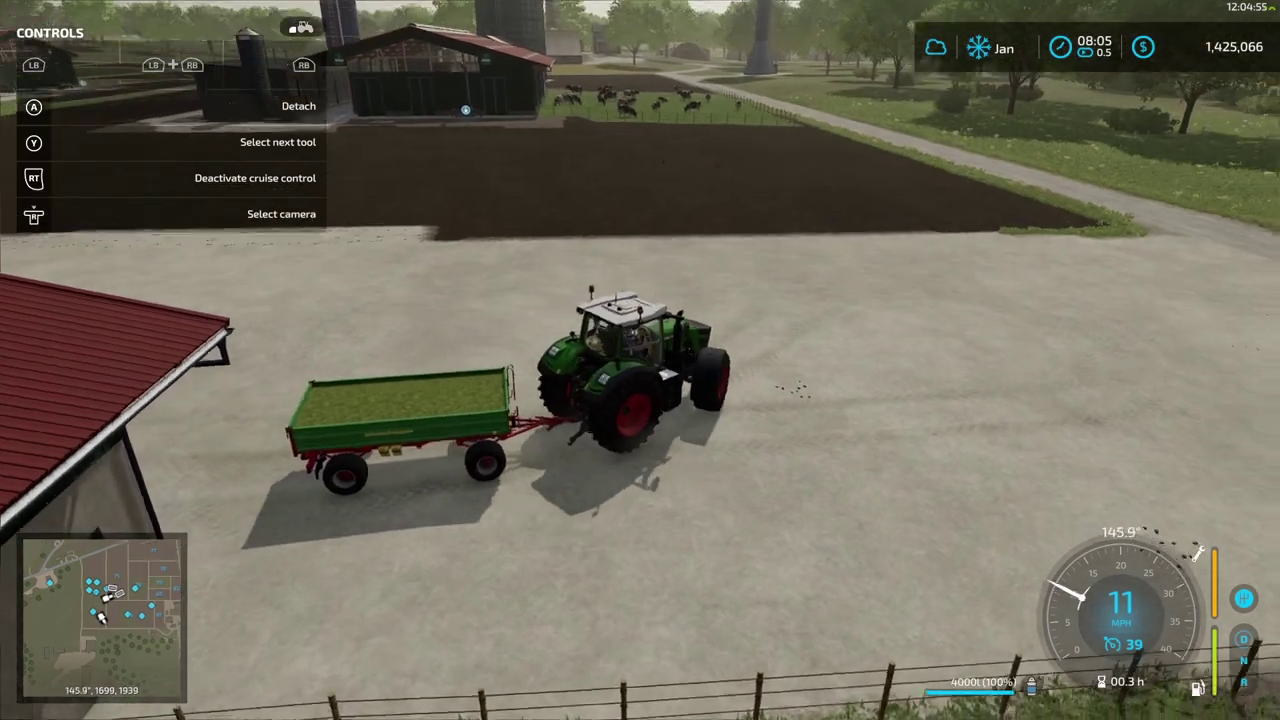
key("a")
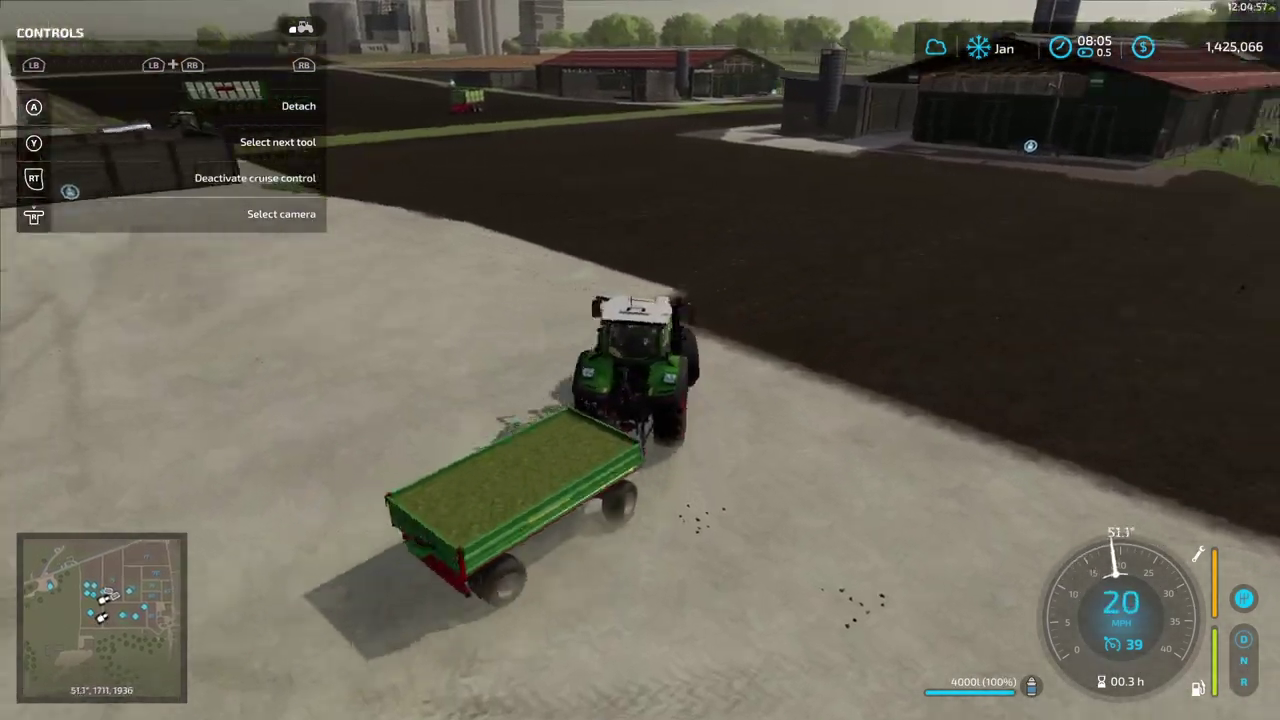
Stop at the edge of the plowed field and empty the milk from the trailer with the Power Tools Fill vehicle action.
key("s")
key("s")
key("s")
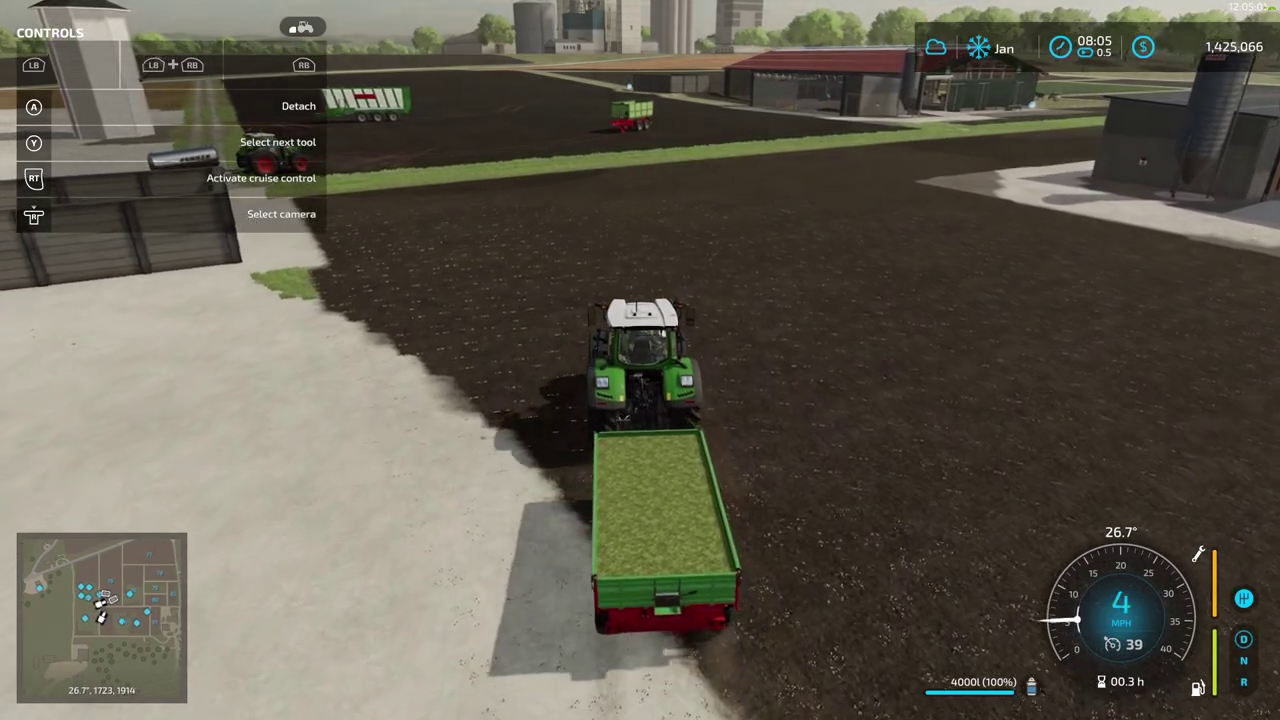
key("alt+p")
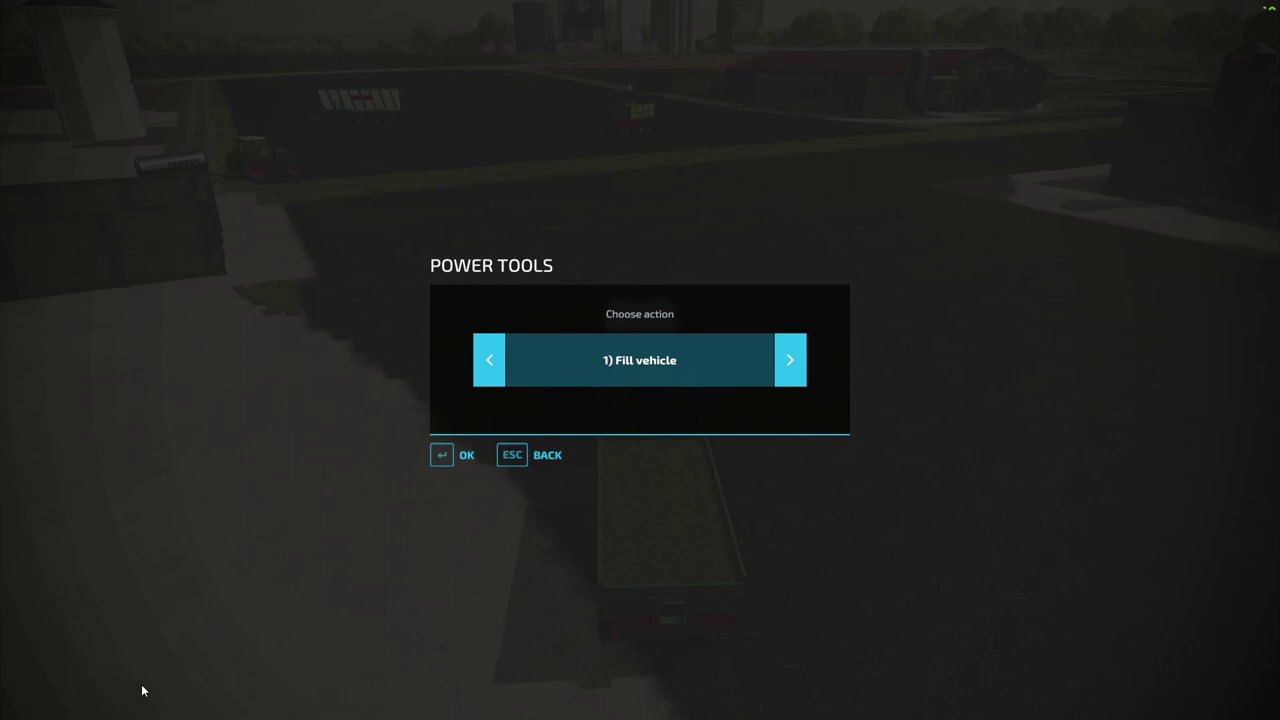
key("Return")
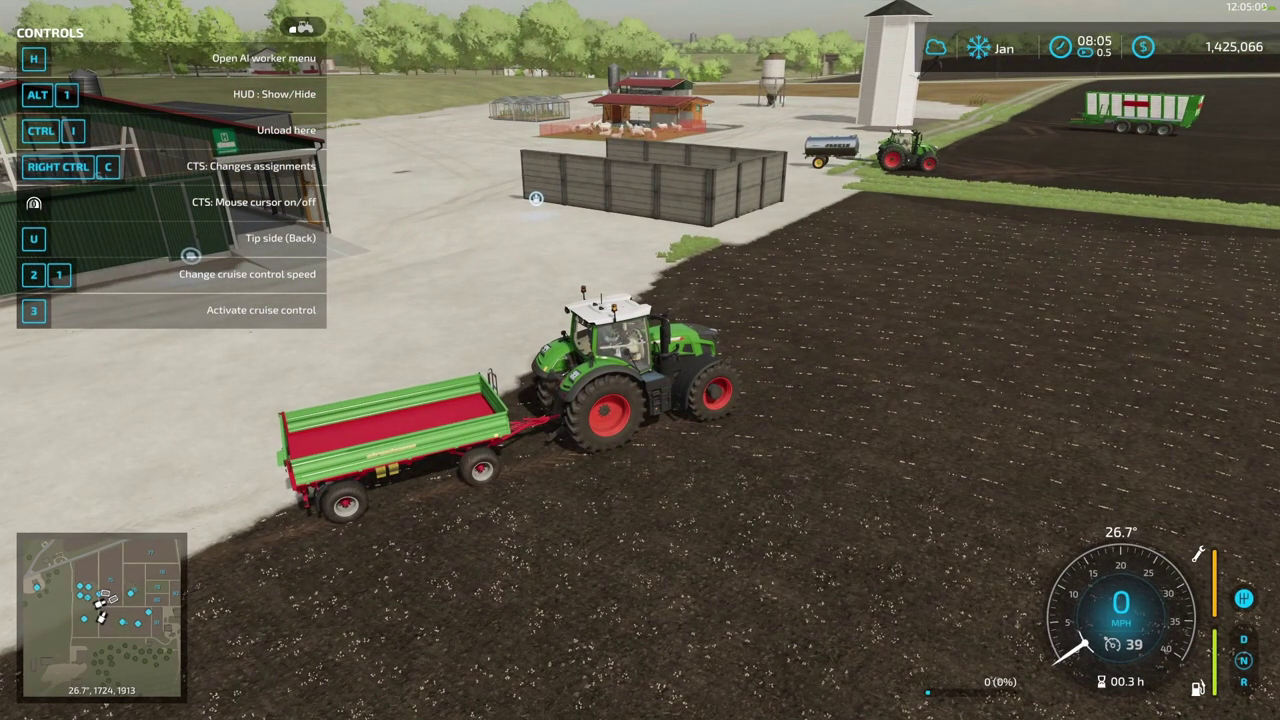
Drive the empty trailer from the plowed field past the sheep pen and stop it under the spout of the silo near the chicken coop.
key("w")
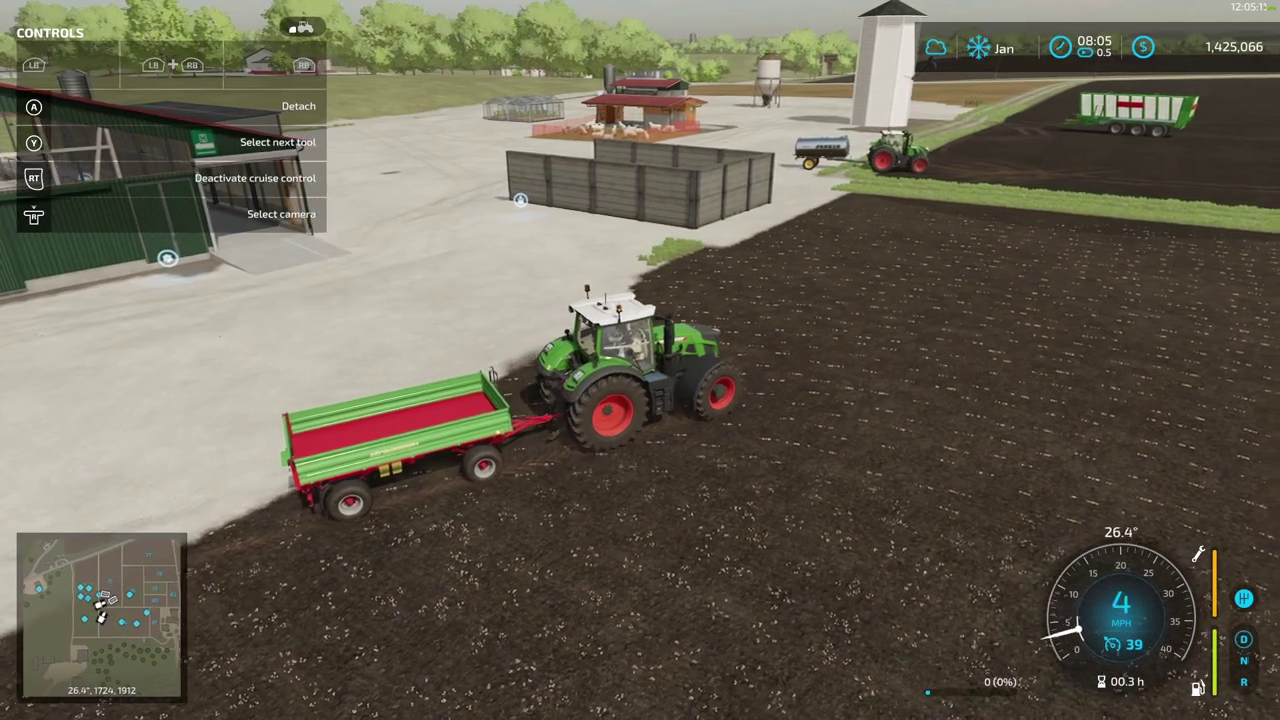
key("a")
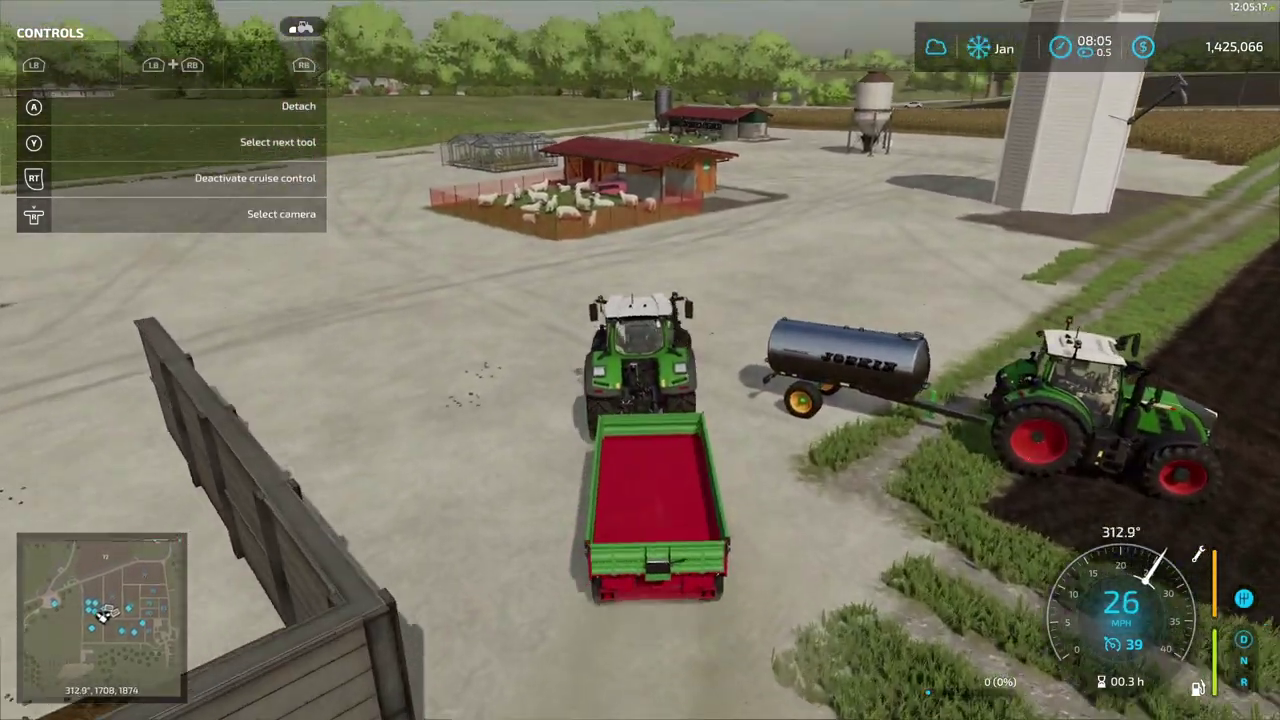
key("d")
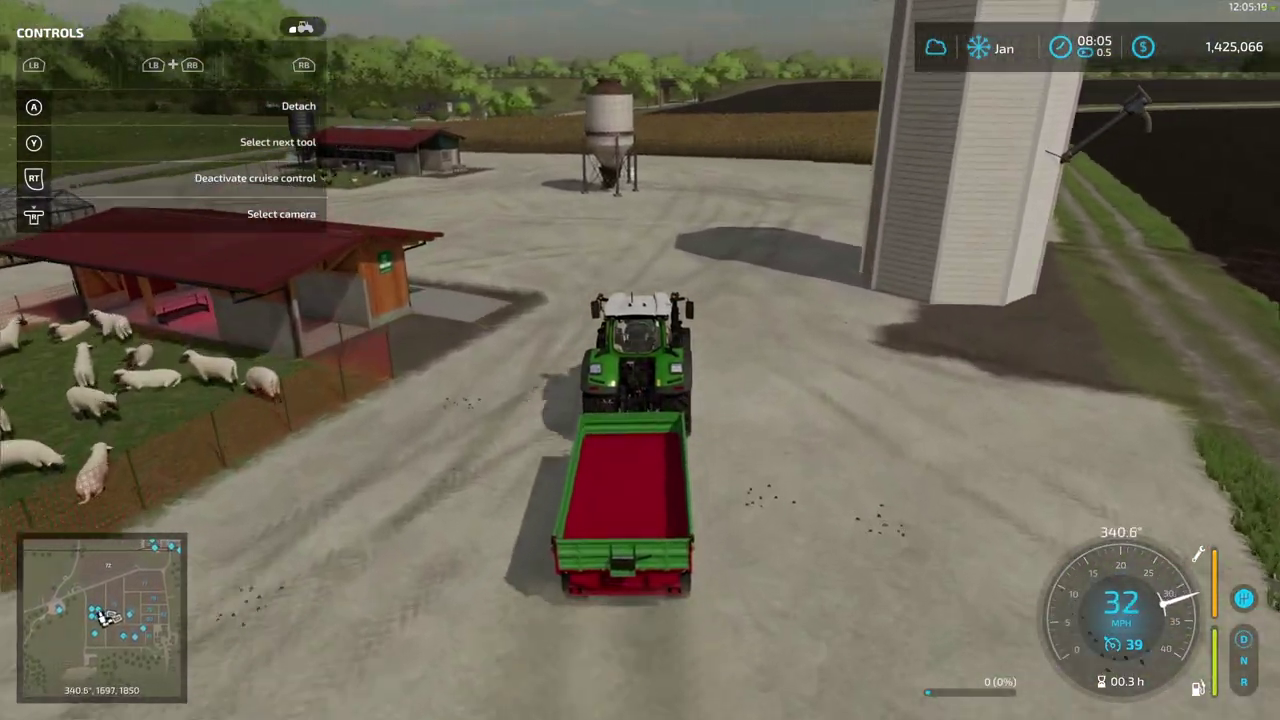
key("s")
key("a")
key("3")
key("a")
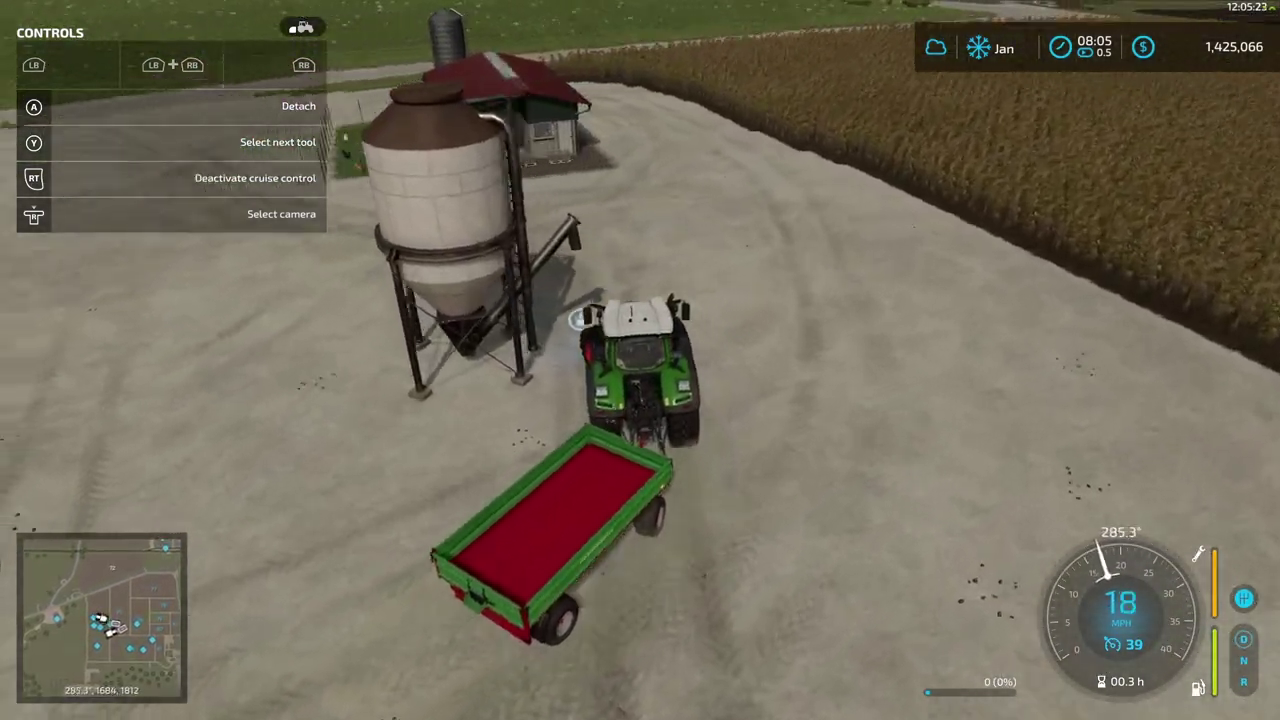
key("s")
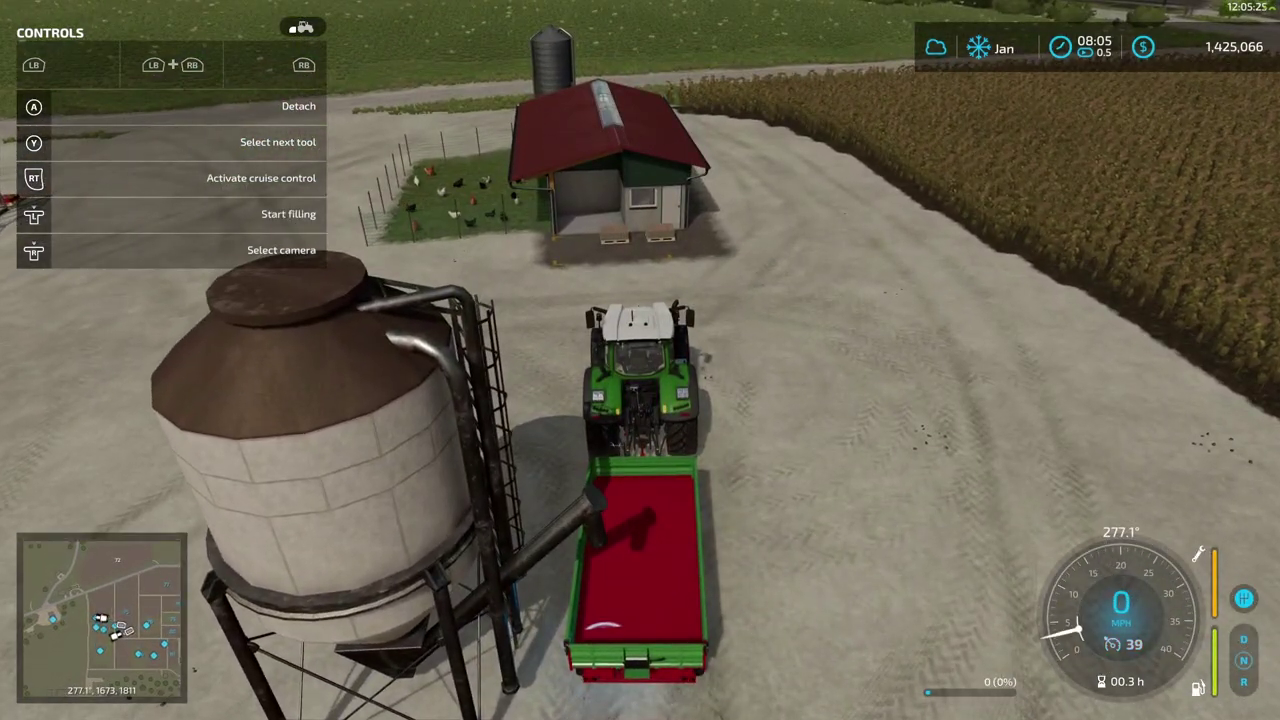
Start filling the trailer at the Multifruit Buying Station and go through the offered silo contents to Lettuce.
key("r")
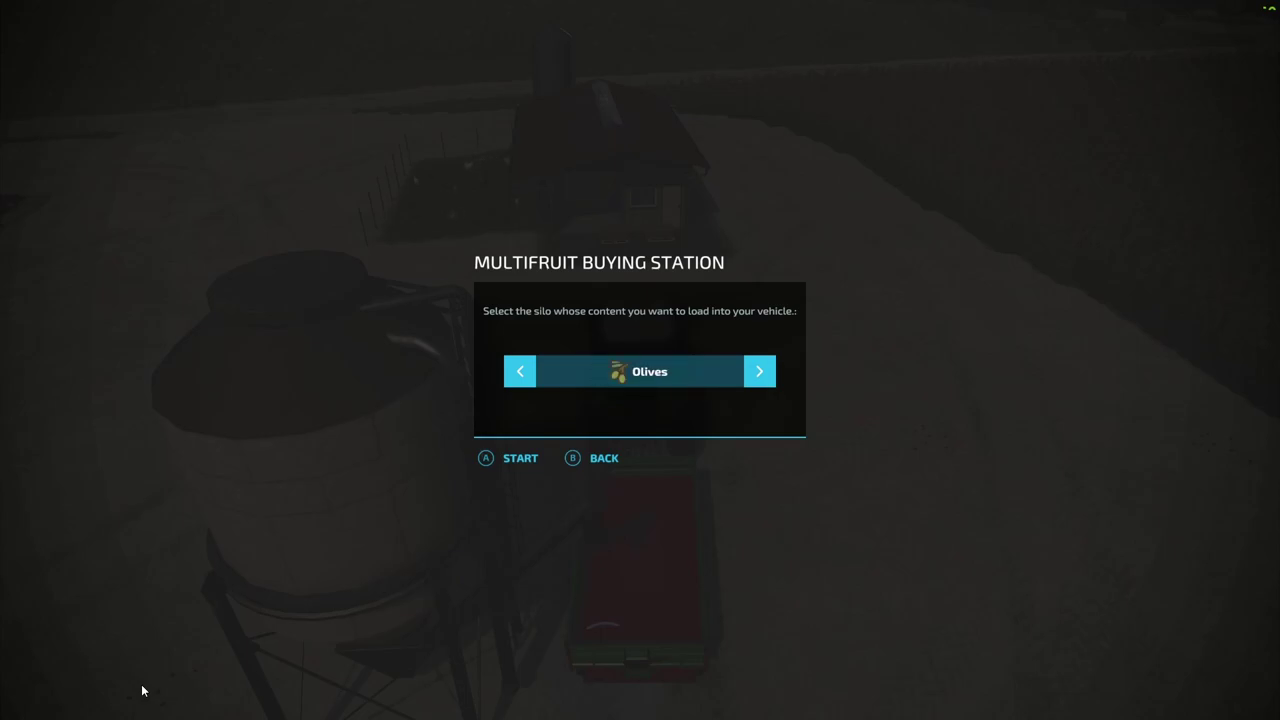
key("Right")
key("Right")
key("Right")
key("Right")
key("Right")
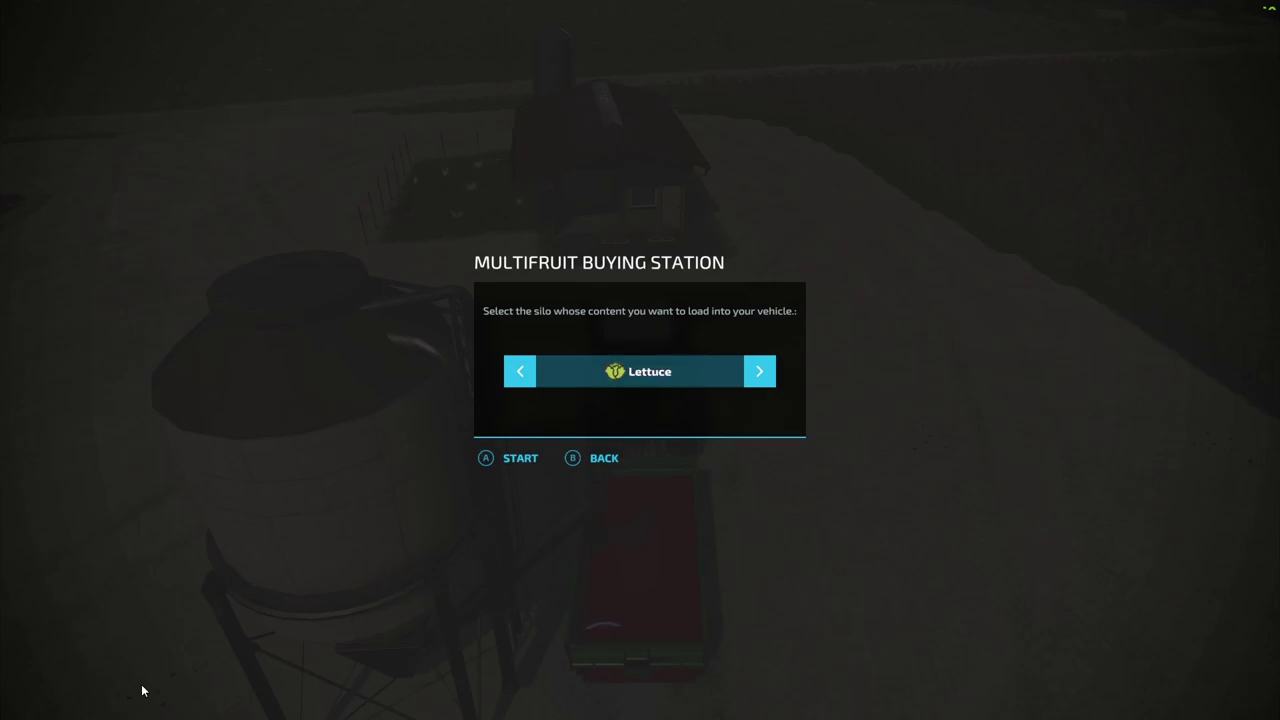